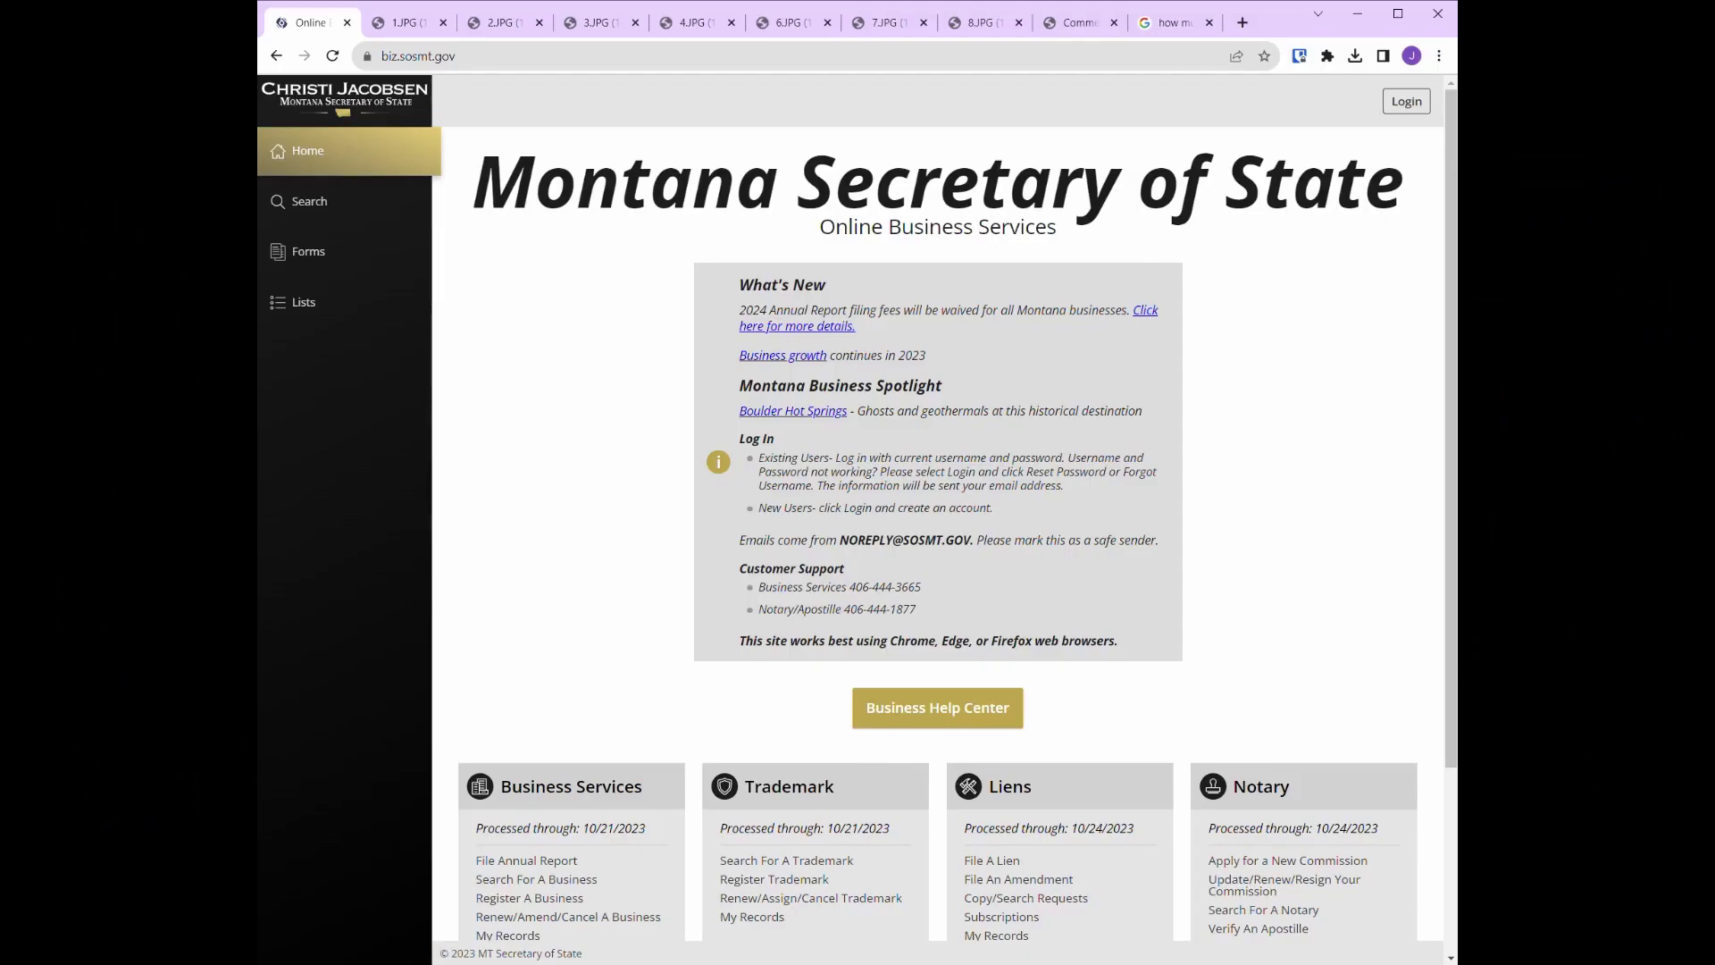
- Open the domestic LLC Articles of Organization form at its Filing Information page
{"action": "left_click", "coordinate": [343, 251]}
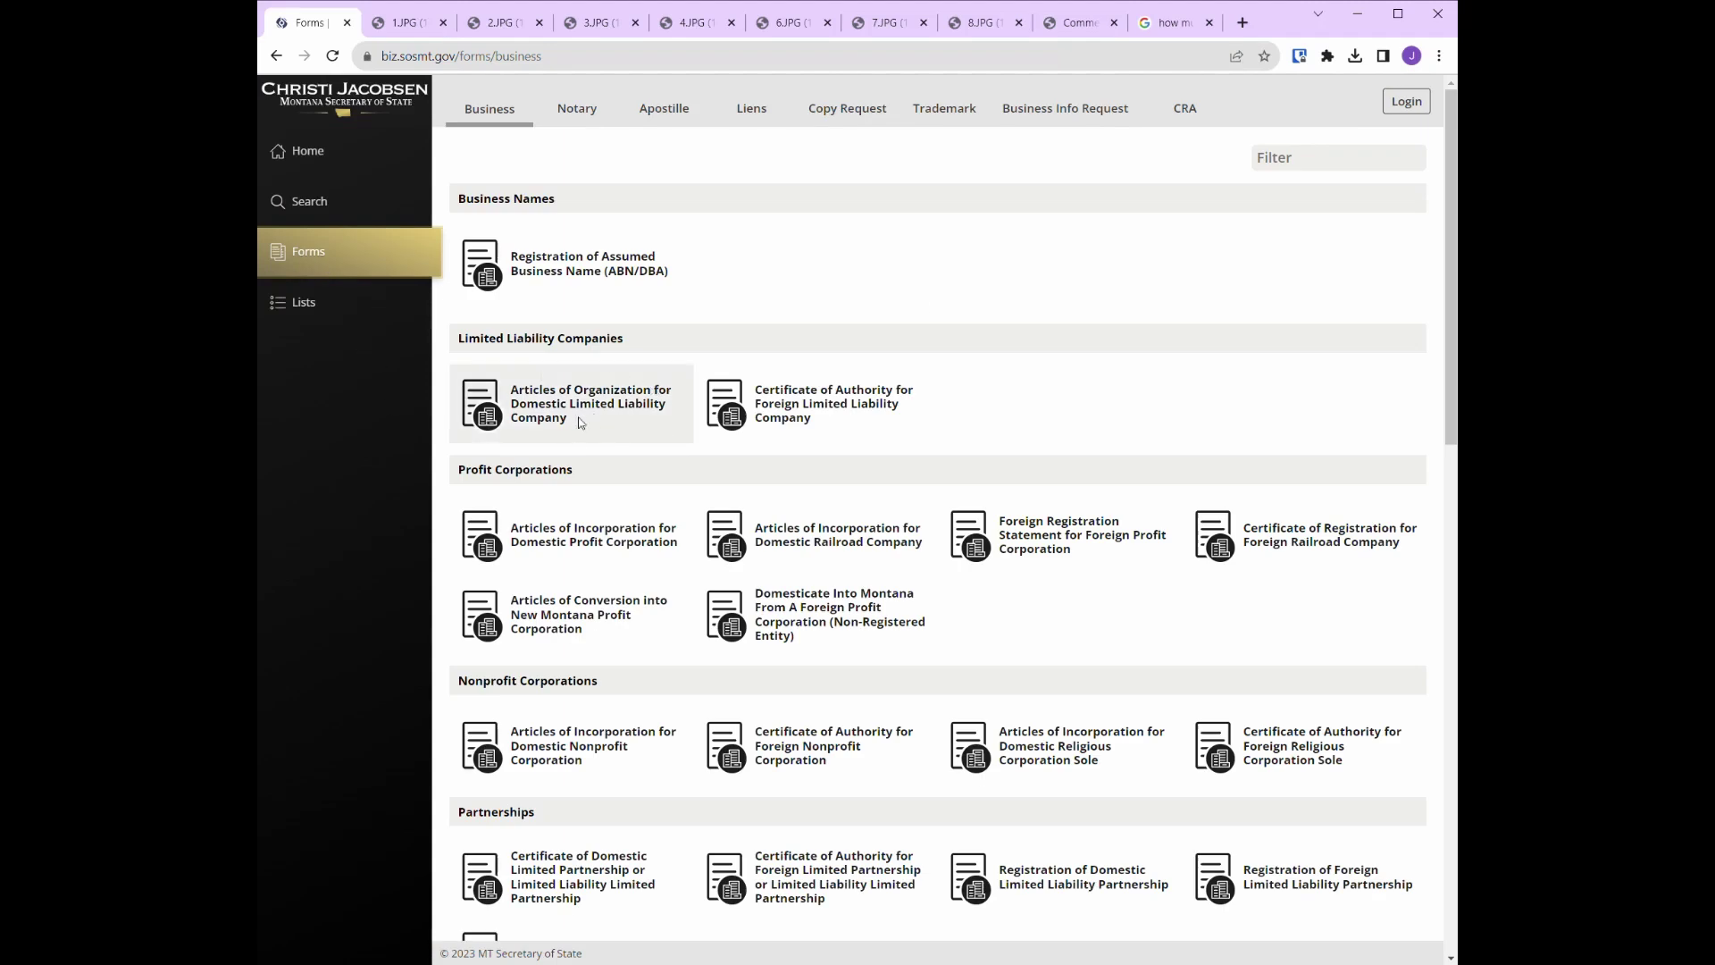
{"action": "left_click", "coordinate": [603, 429]}
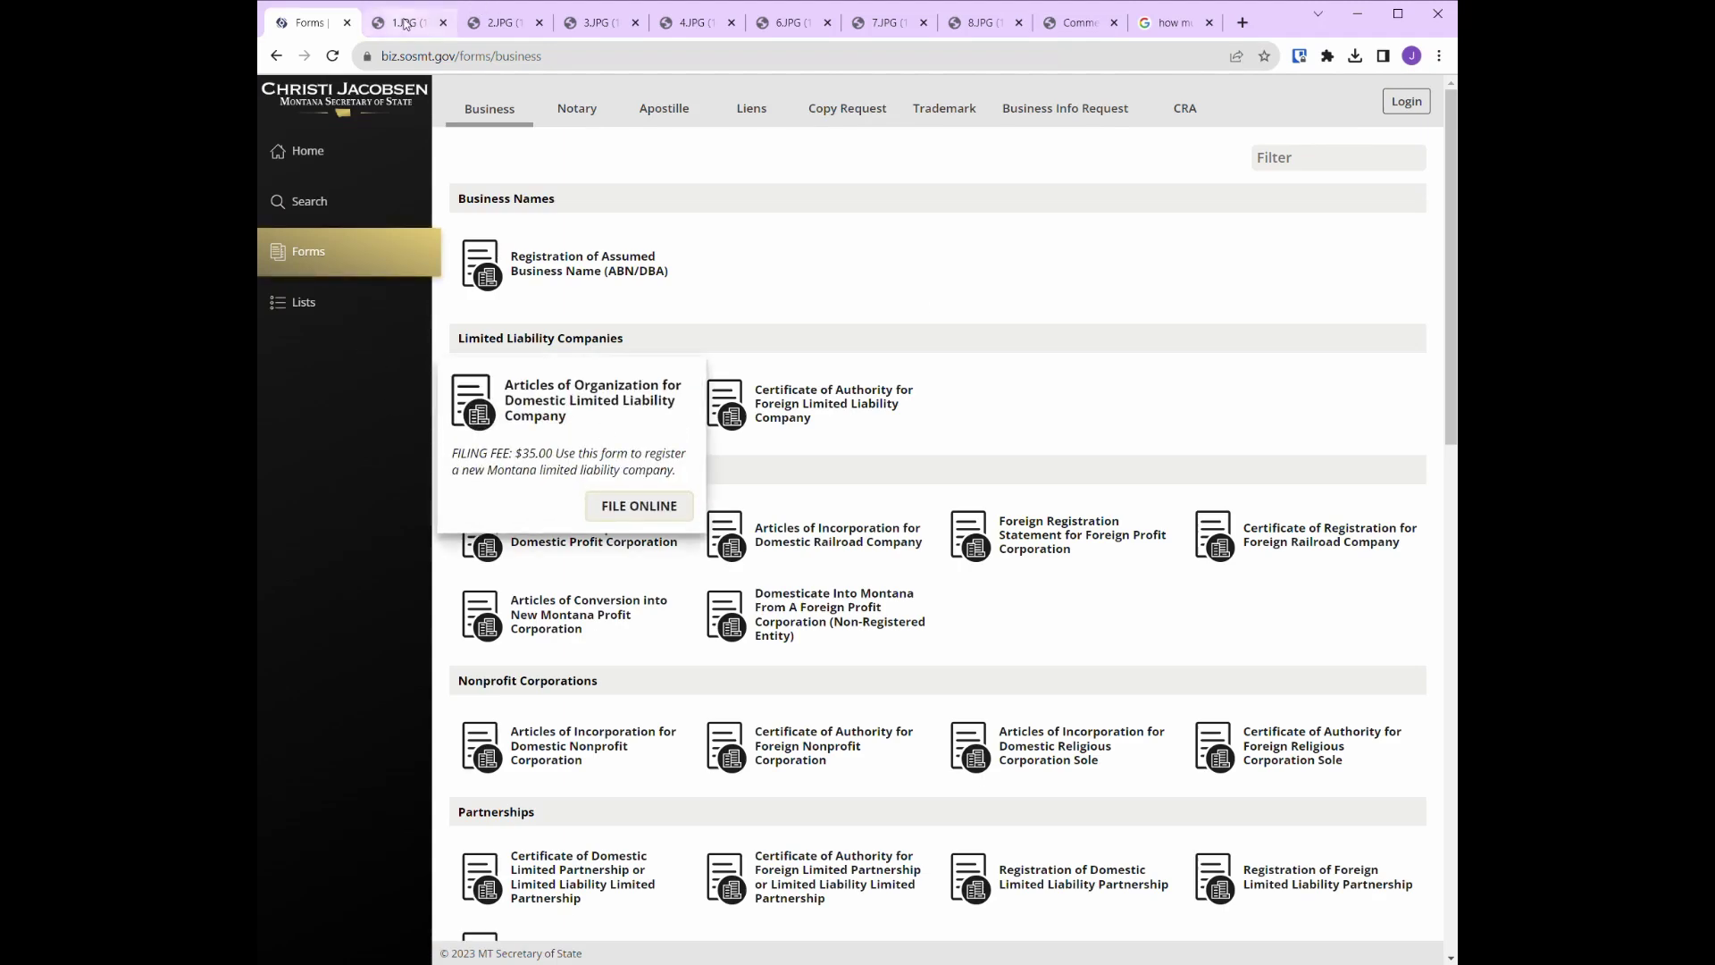
{"action": "left_click", "coordinate": [405, 24]}
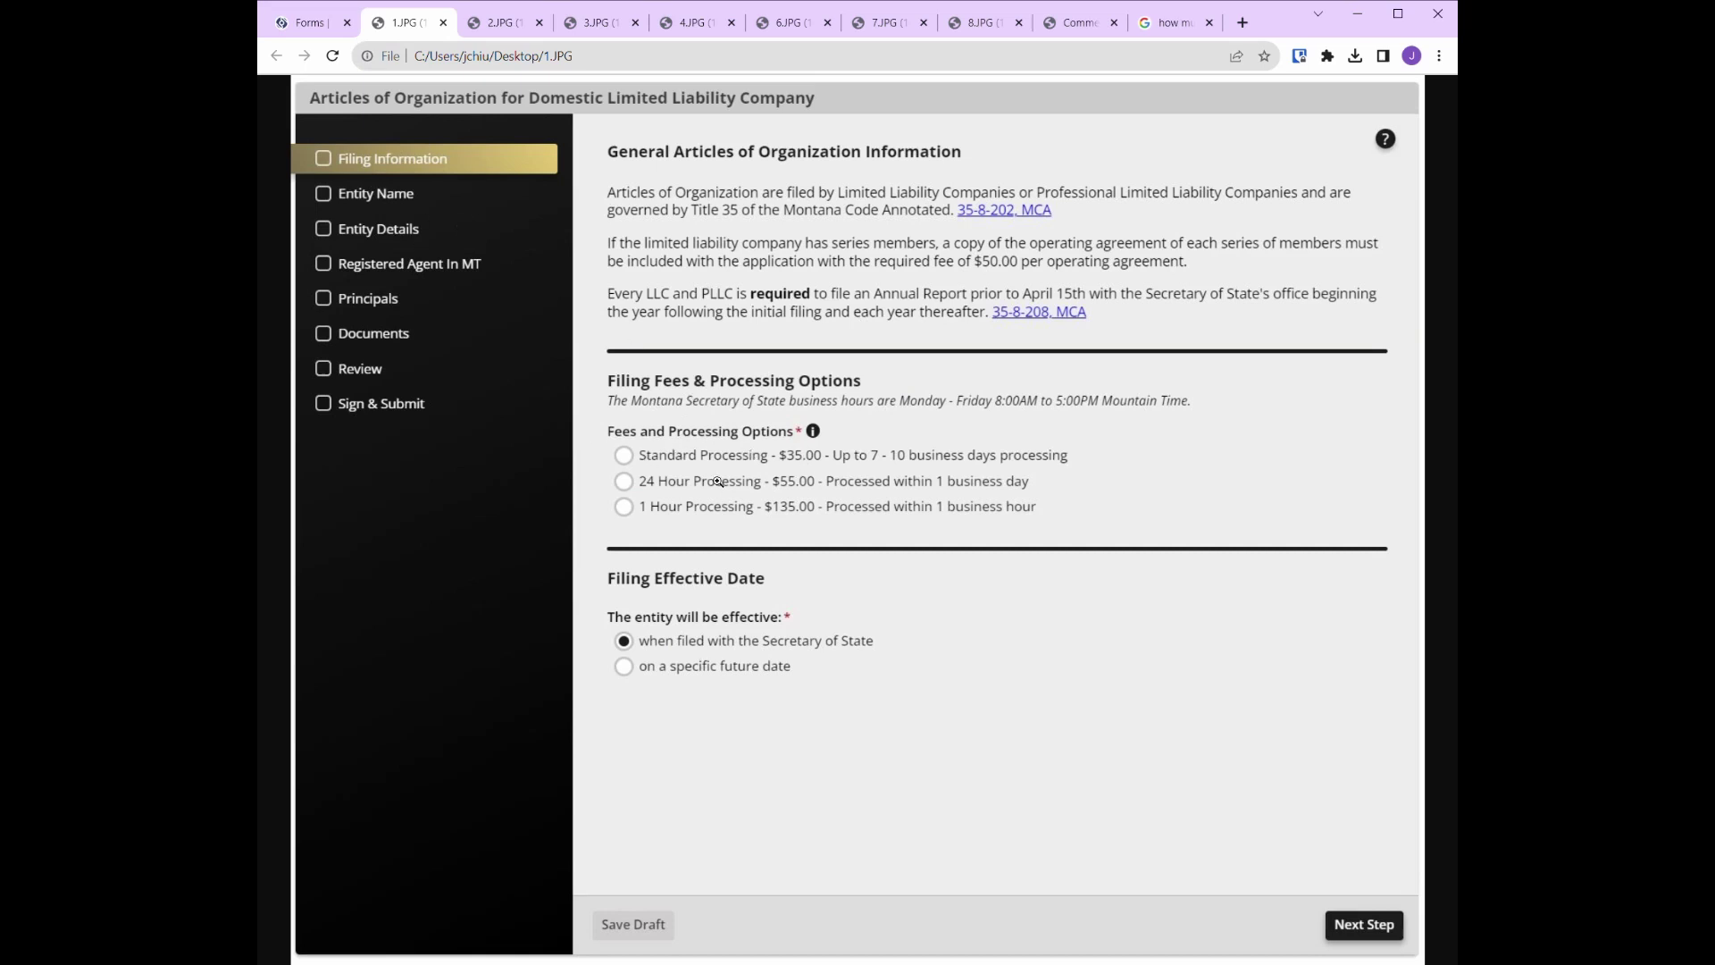
- Page through the form's Entity Name, Entity Details and Registered Agent In Montana pages
{"action": "left_click", "coordinate": [506, 20]}
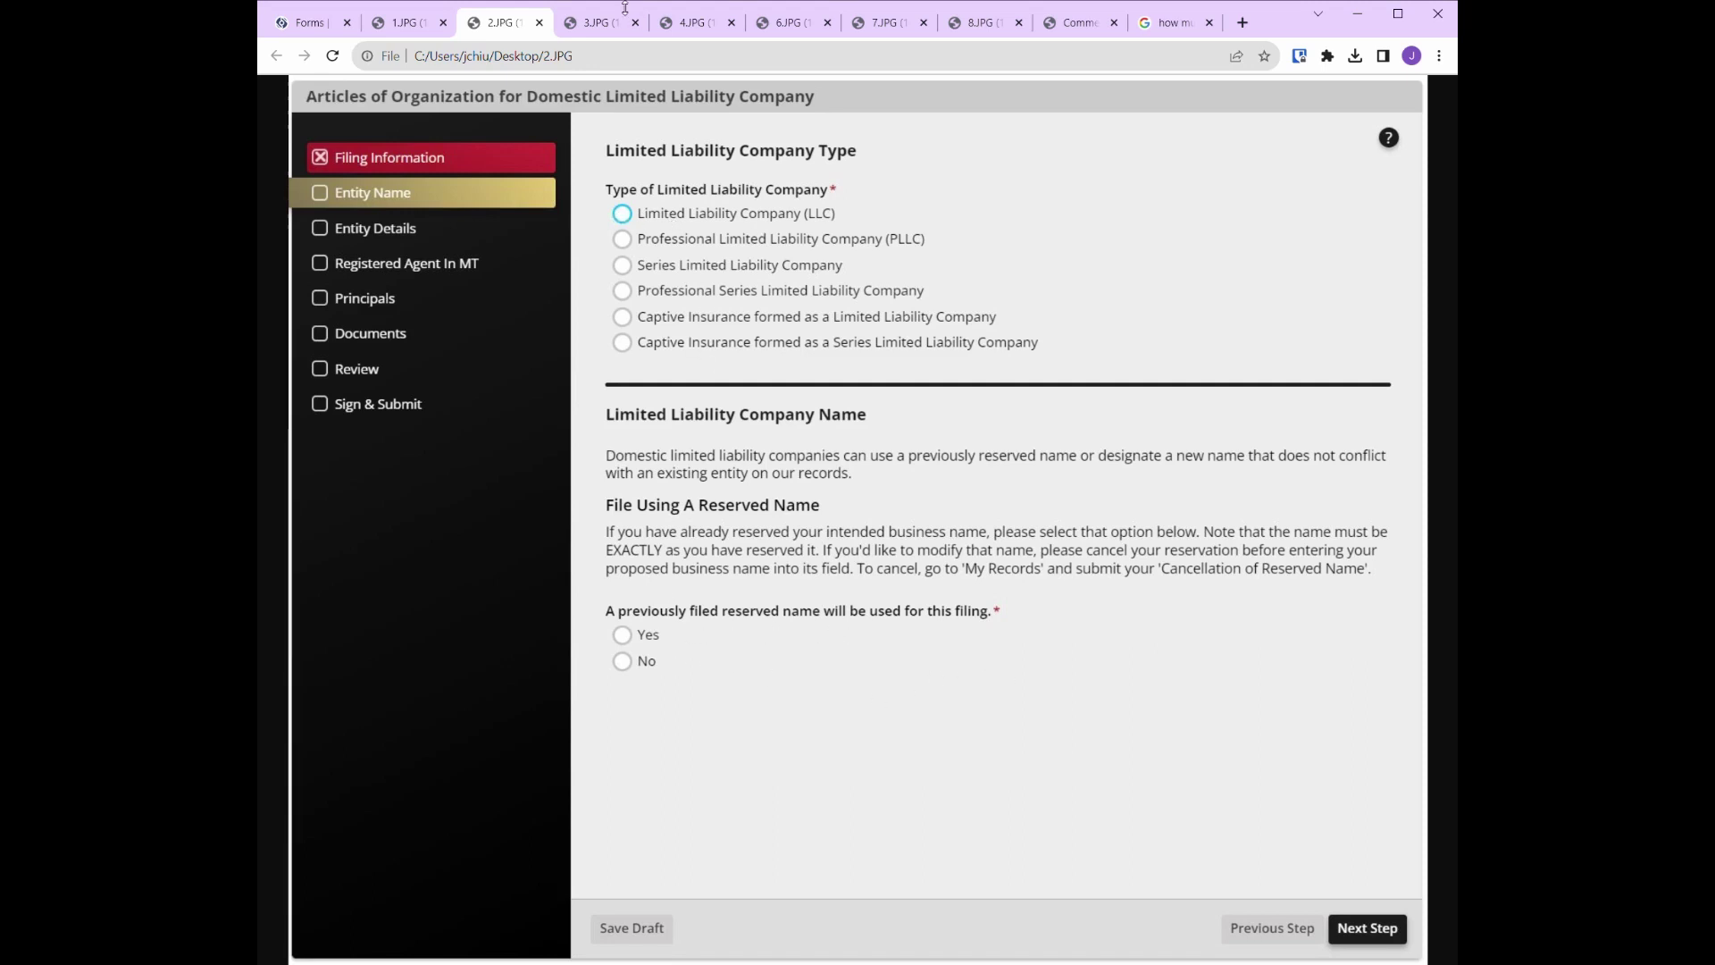
{"action": "left_click", "coordinate": [593, 26]}
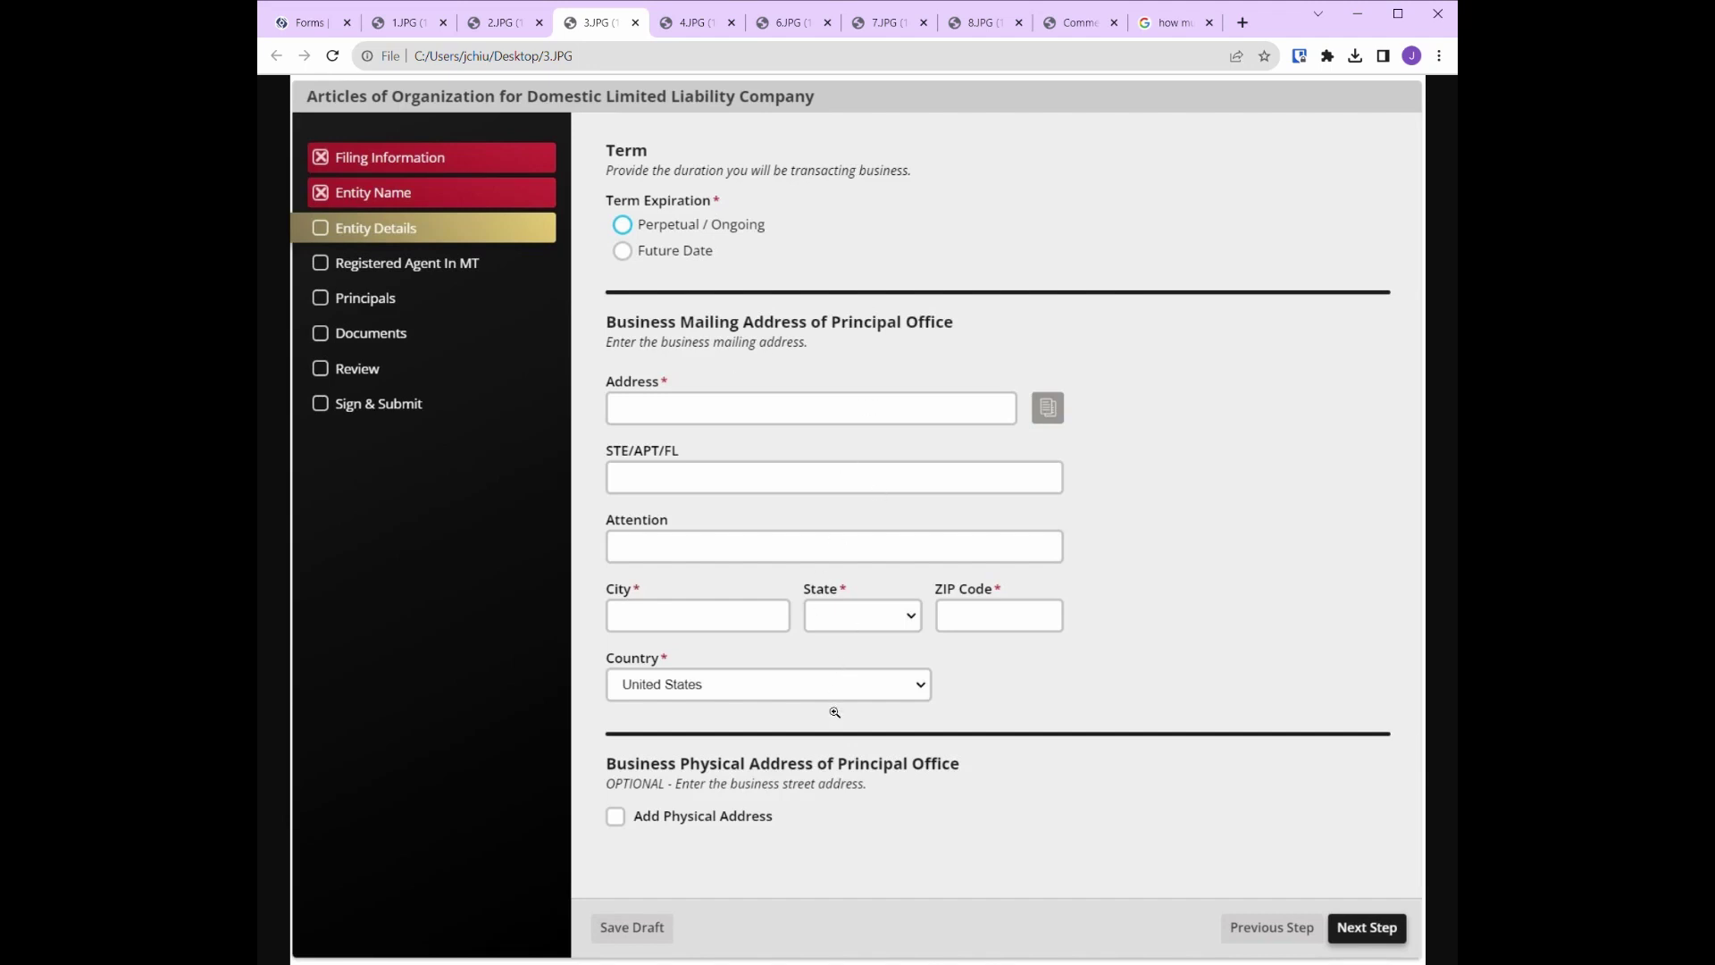
{"action": "left_click", "coordinate": [678, 29]}
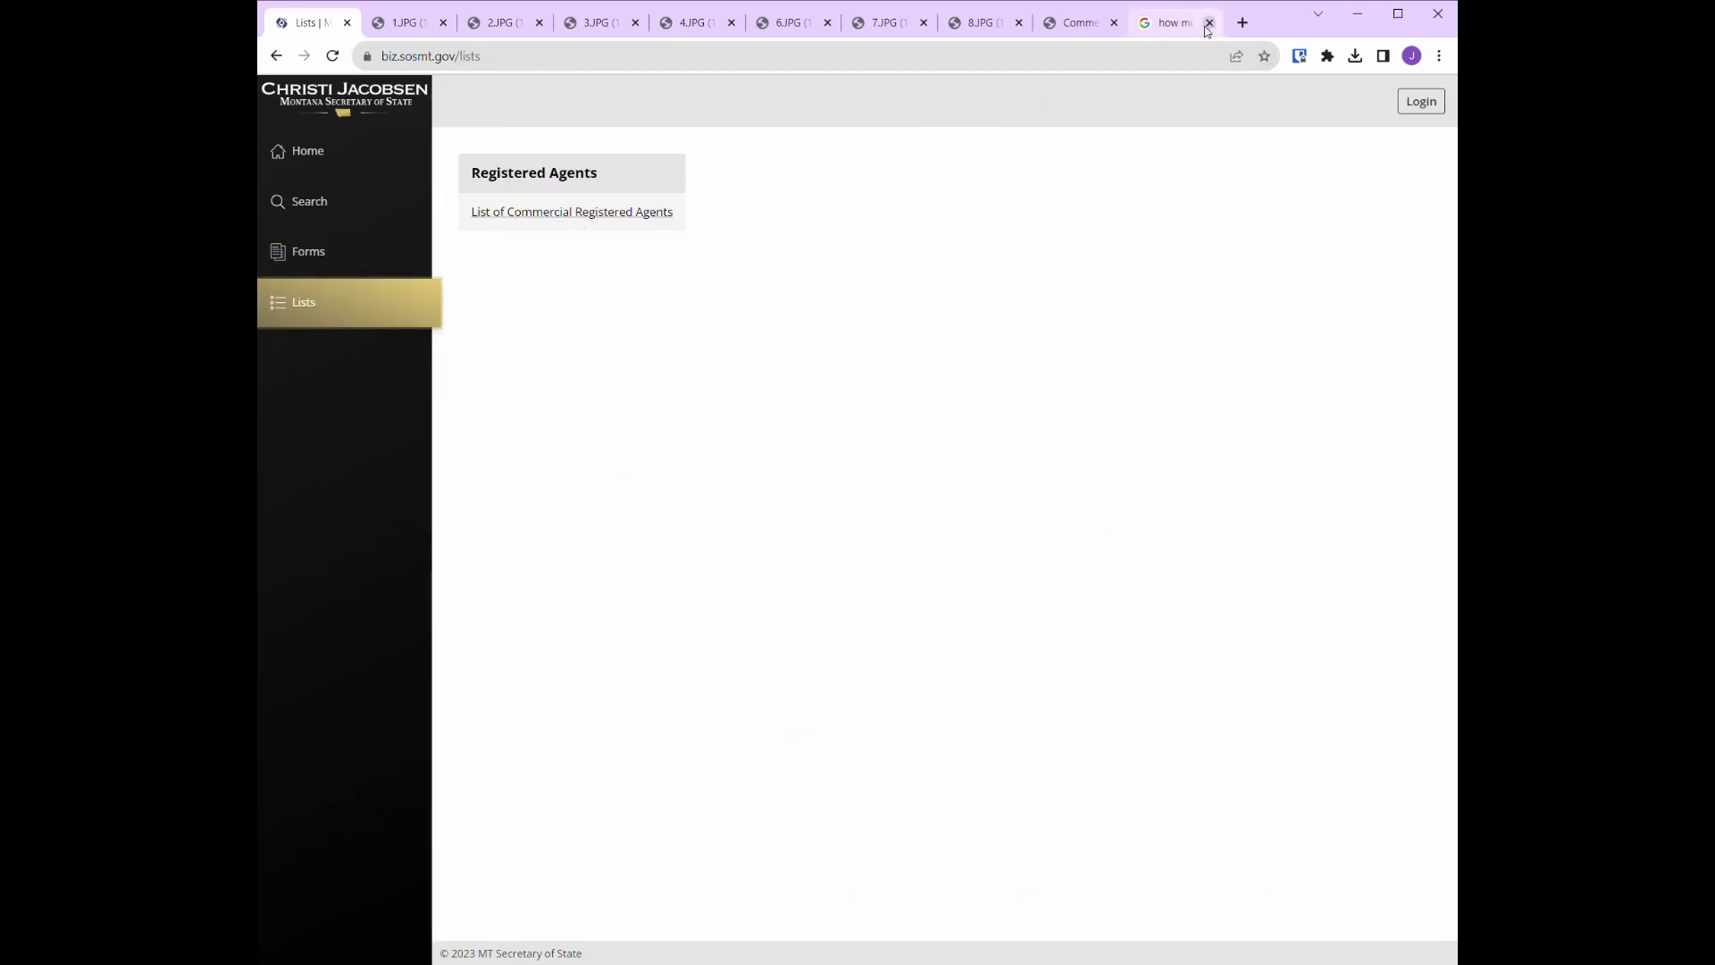
- Bring up the Commercial Registered Agent List PDF at its first page
{"action": "left_click", "coordinate": [1077, 26]}
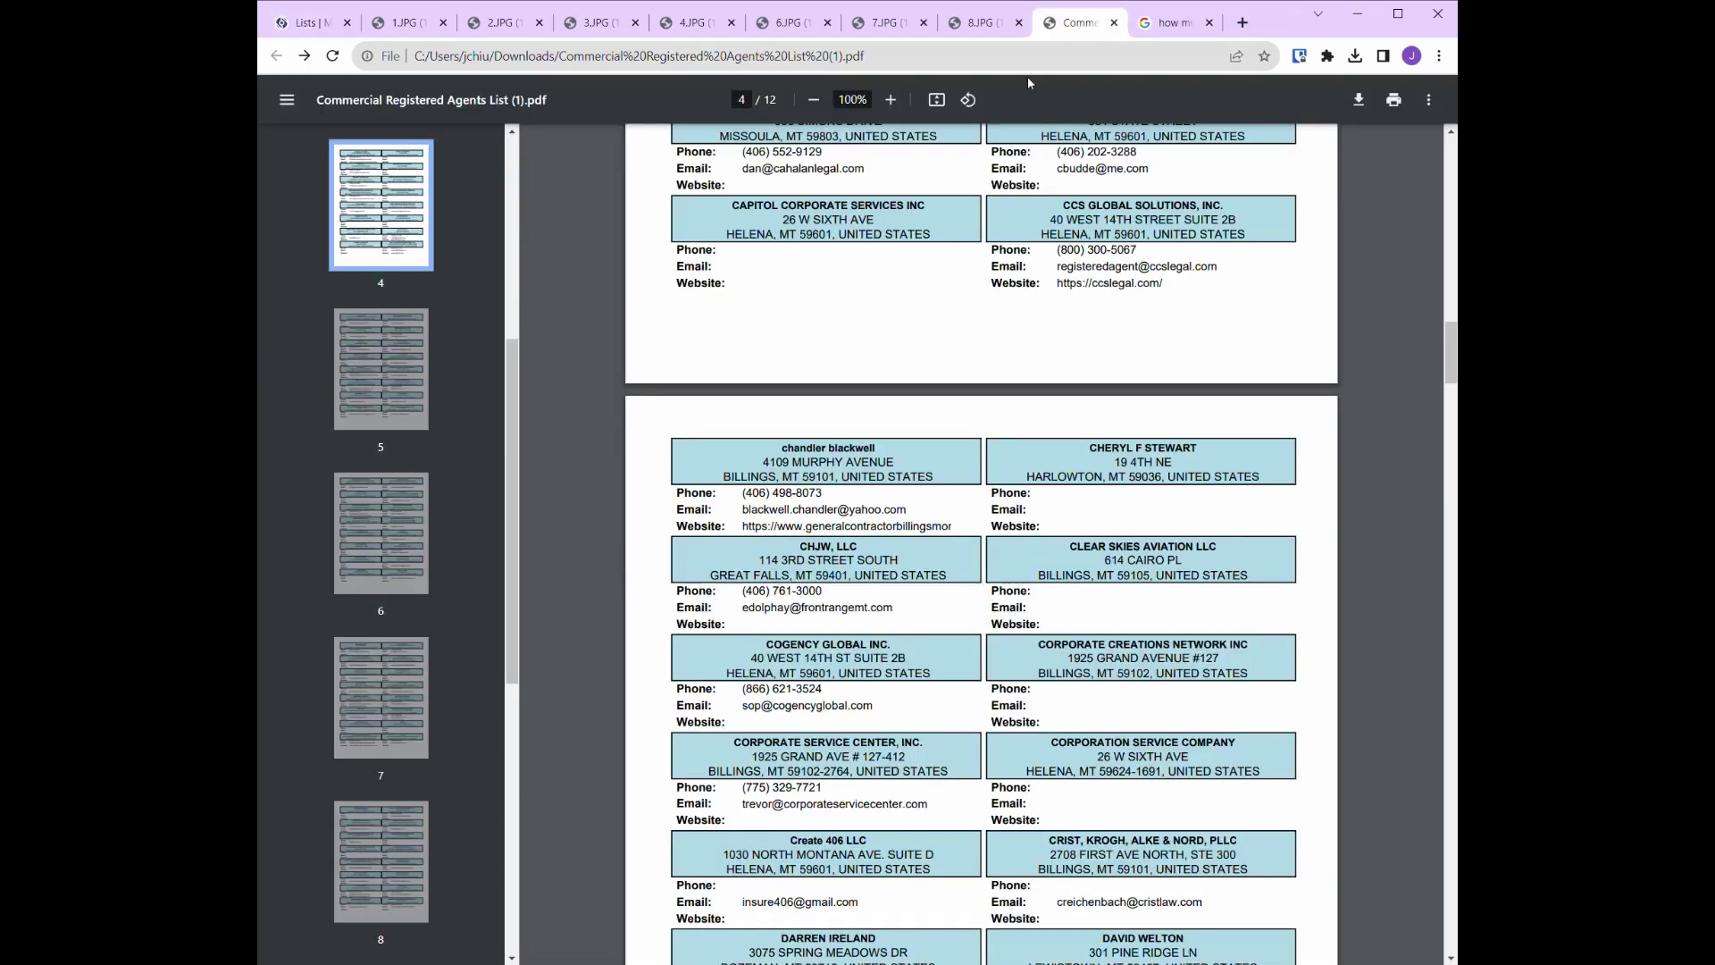
{"action": "scroll", "coordinate": [851, 376], "scroll_direction": "up", "scroll_amount": 7}
{"action": "scroll", "coordinate": [858, 420], "scroll_direction": "up", "scroll_amount": 6}
{"action": "scroll", "coordinate": [861, 467], "scroll_direction": "up", "scroll_amount": 2}
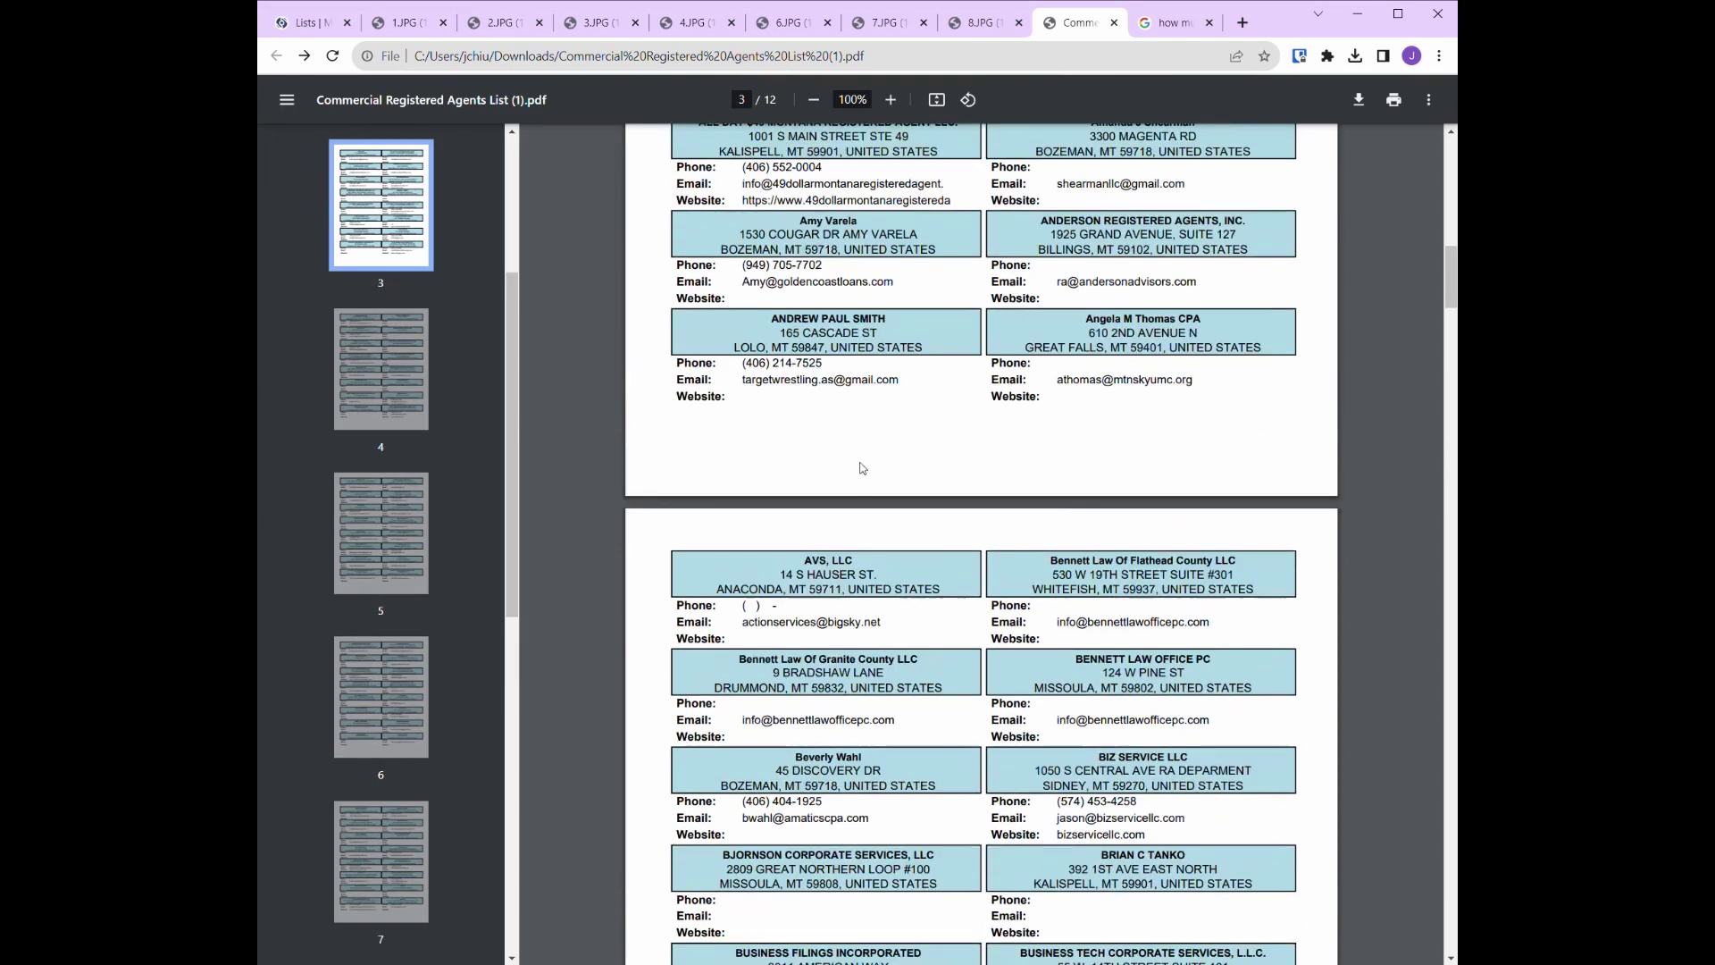
{"action": "scroll", "coordinate": [866, 473], "scroll_direction": "up", "scroll_amount": 7}
{"action": "scroll", "coordinate": [869, 478], "scroll_direction": "up", "scroll_amount": 5}
{"action": "scroll", "coordinate": [869, 477], "scroll_direction": "up", "scroll_amount": 6}
{"action": "scroll", "coordinate": [870, 479], "scroll_direction": "up", "scroll_amount": 1}
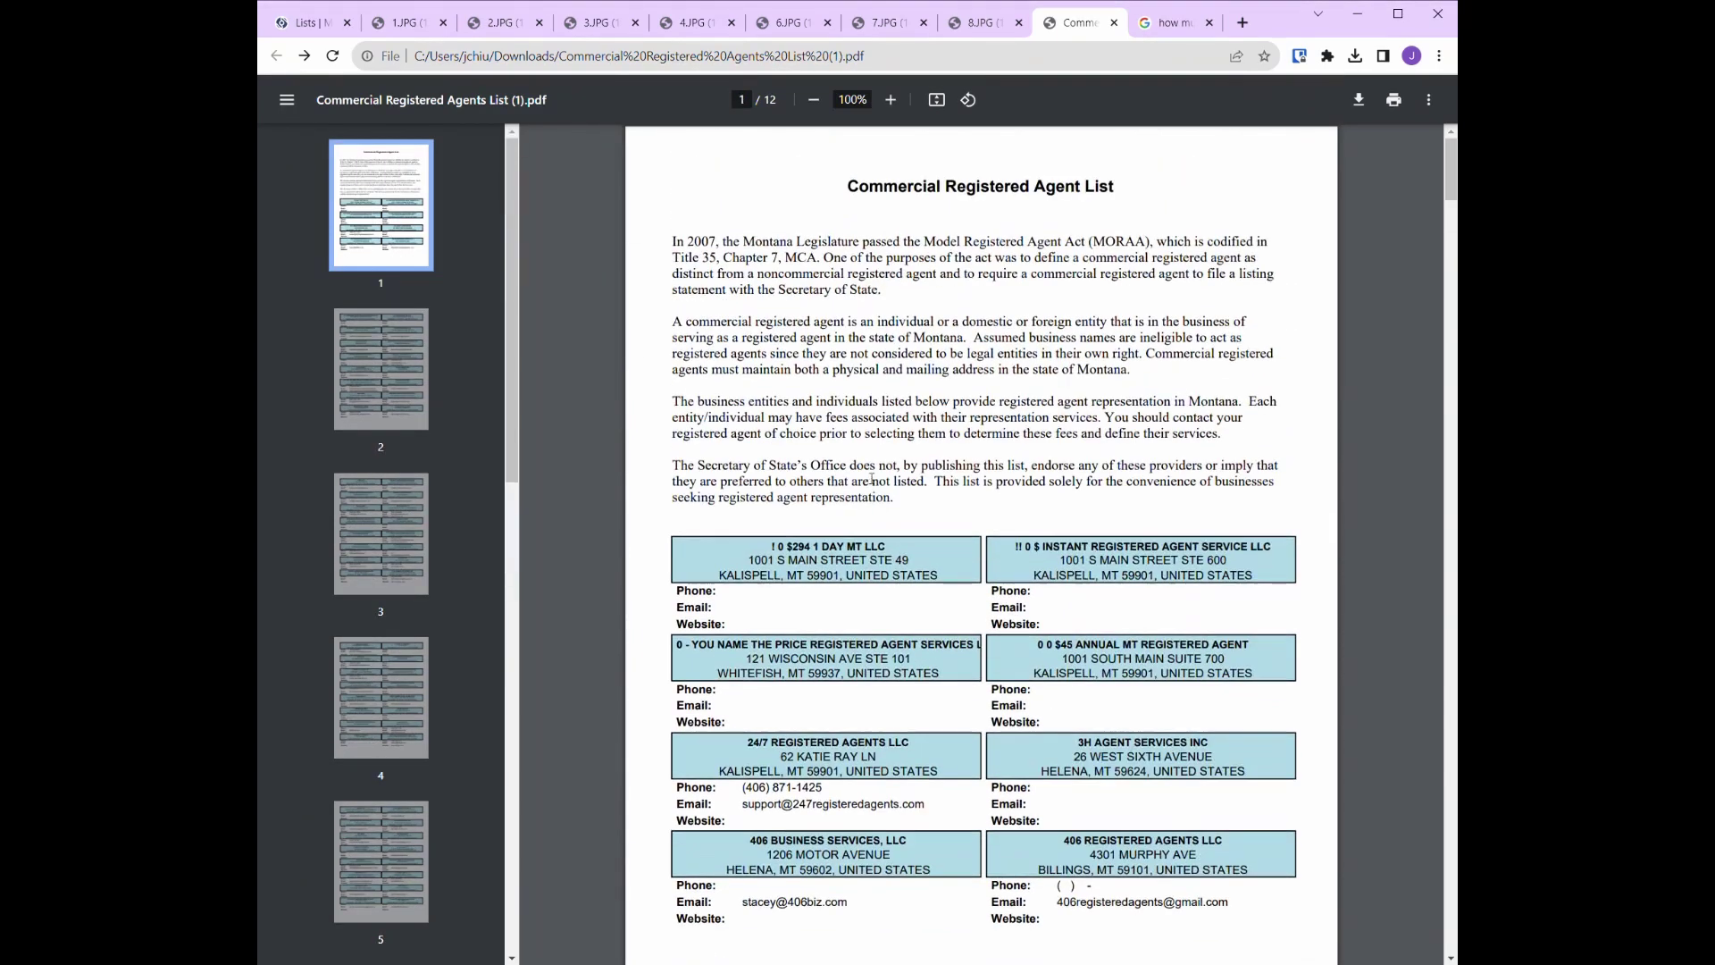
{"action": "scroll", "coordinate": [871, 481], "scroll_direction": "down", "scroll_amount": 5}
{"action": "scroll", "coordinate": [871, 481], "scroll_direction": "down", "scroll_amount": 4}
{"action": "scroll", "coordinate": [872, 480], "scroll_direction": "down", "scroll_amount": 1}
{"action": "scroll", "coordinate": [871, 481], "scroll_direction": "down", "scroll_amount": 4}
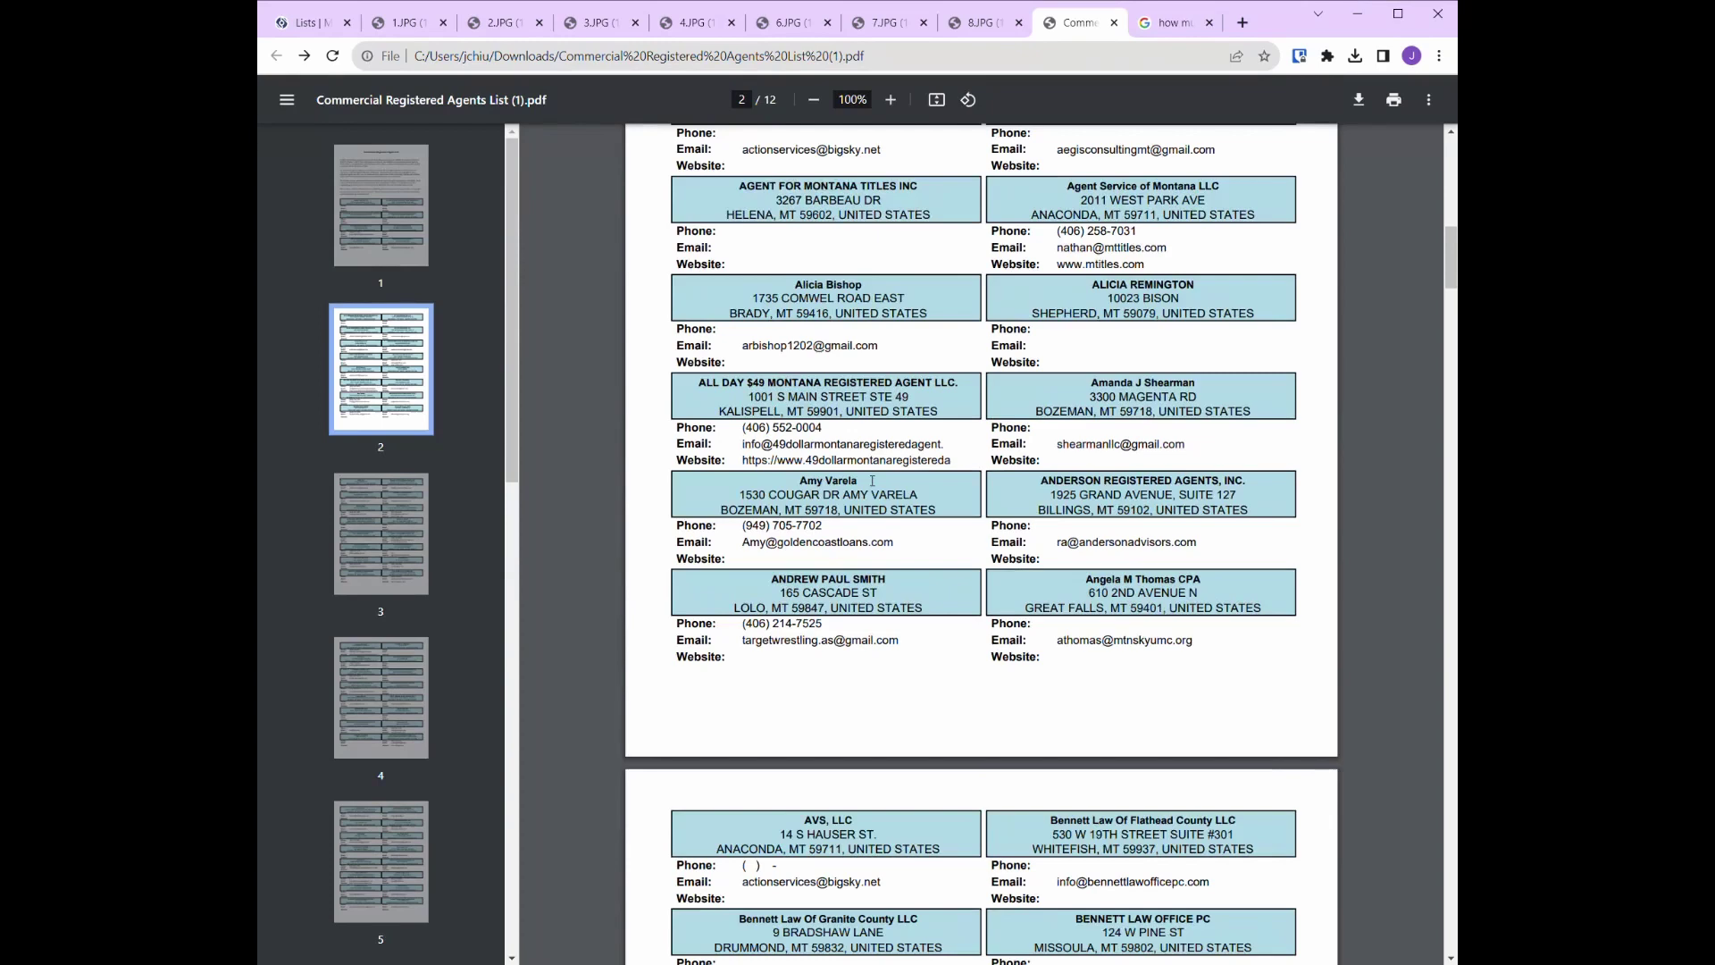
{"action": "scroll", "coordinate": [872, 480], "scroll_direction": "down", "scroll_amount": 4}
{"action": "scroll", "coordinate": [872, 481], "scroll_direction": "down", "scroll_amount": 2}
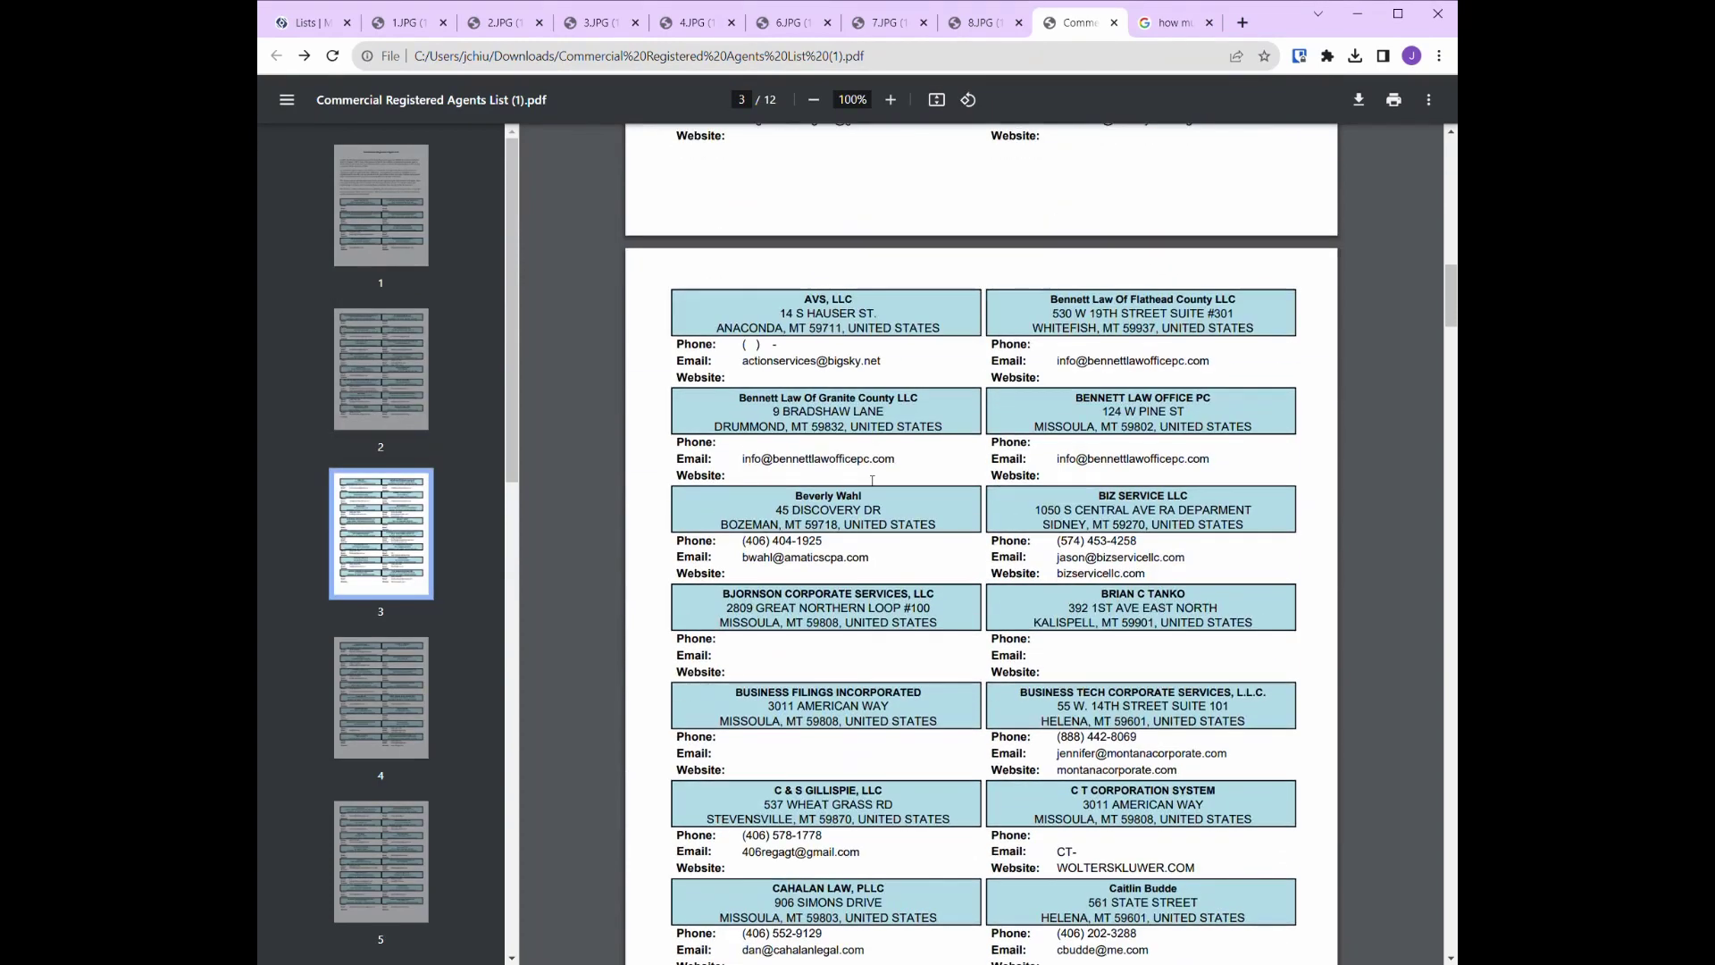
{"action": "scroll", "coordinate": [872, 480], "scroll_direction": "down", "scroll_amount": 3}
{"action": "scroll", "coordinate": [872, 481], "scroll_direction": "down", "scroll_amount": 4}
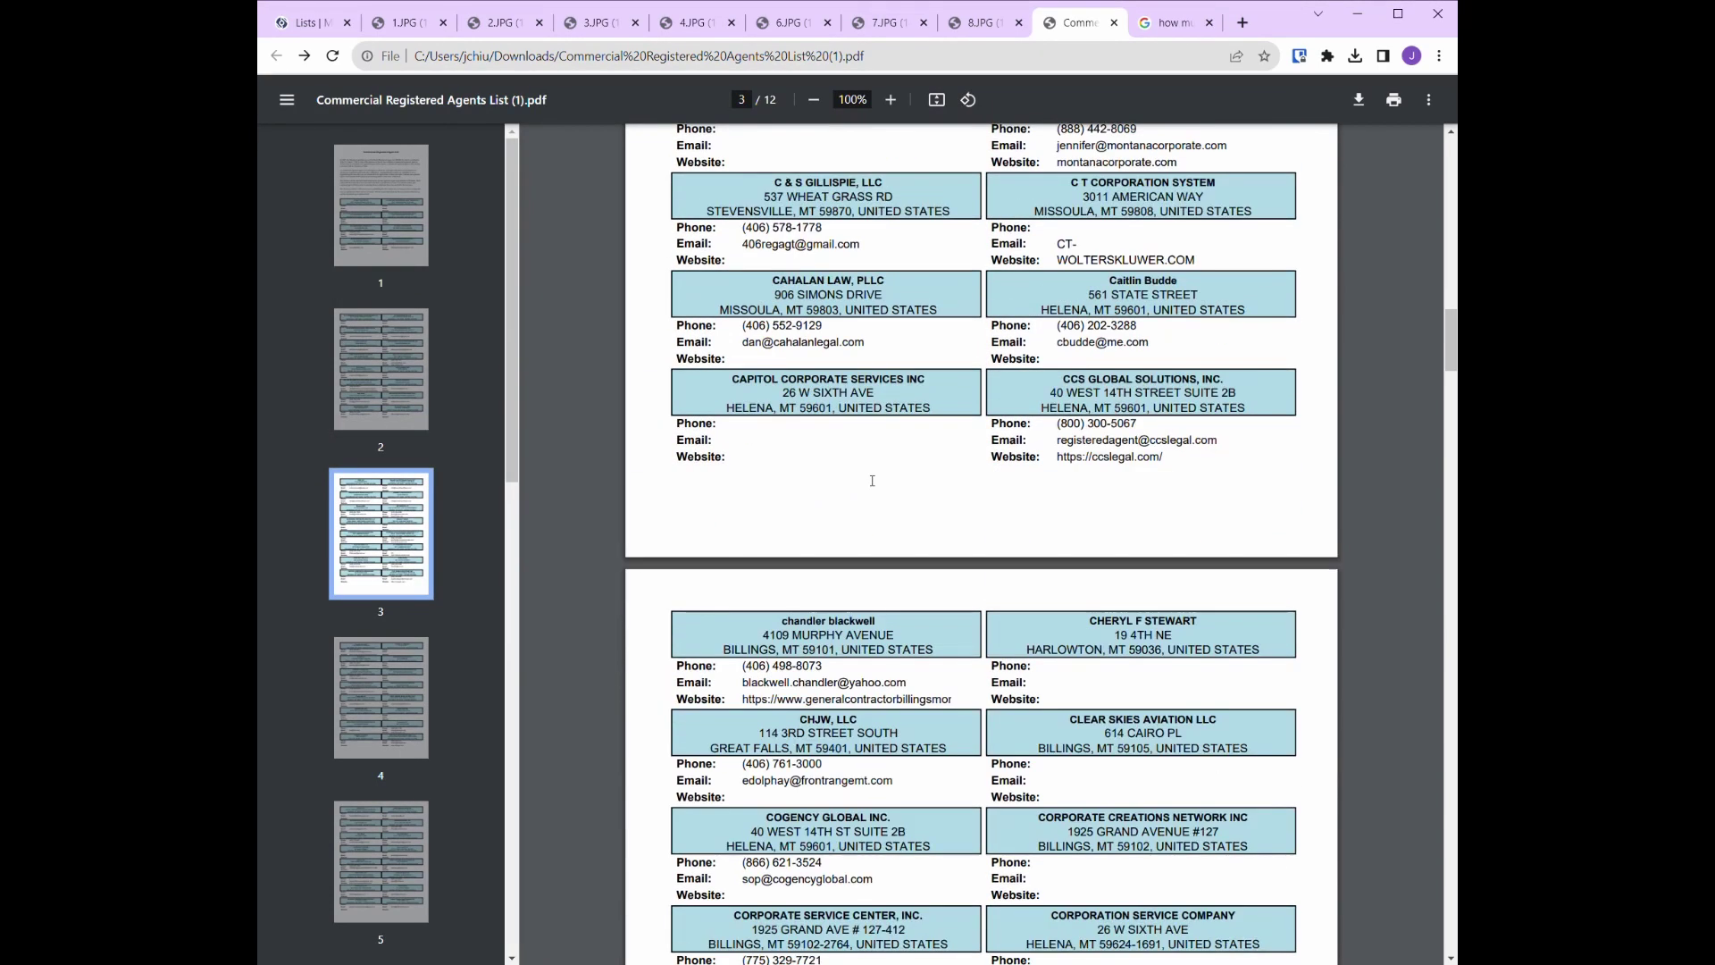
{"action": "scroll", "coordinate": [871, 481], "scroll_direction": "down", "scroll_amount": 2}
{"action": "scroll", "coordinate": [871, 479], "scroll_direction": "down", "scroll_amount": 2}
{"action": "scroll", "coordinate": [871, 480], "scroll_direction": "down", "scroll_amount": 3}
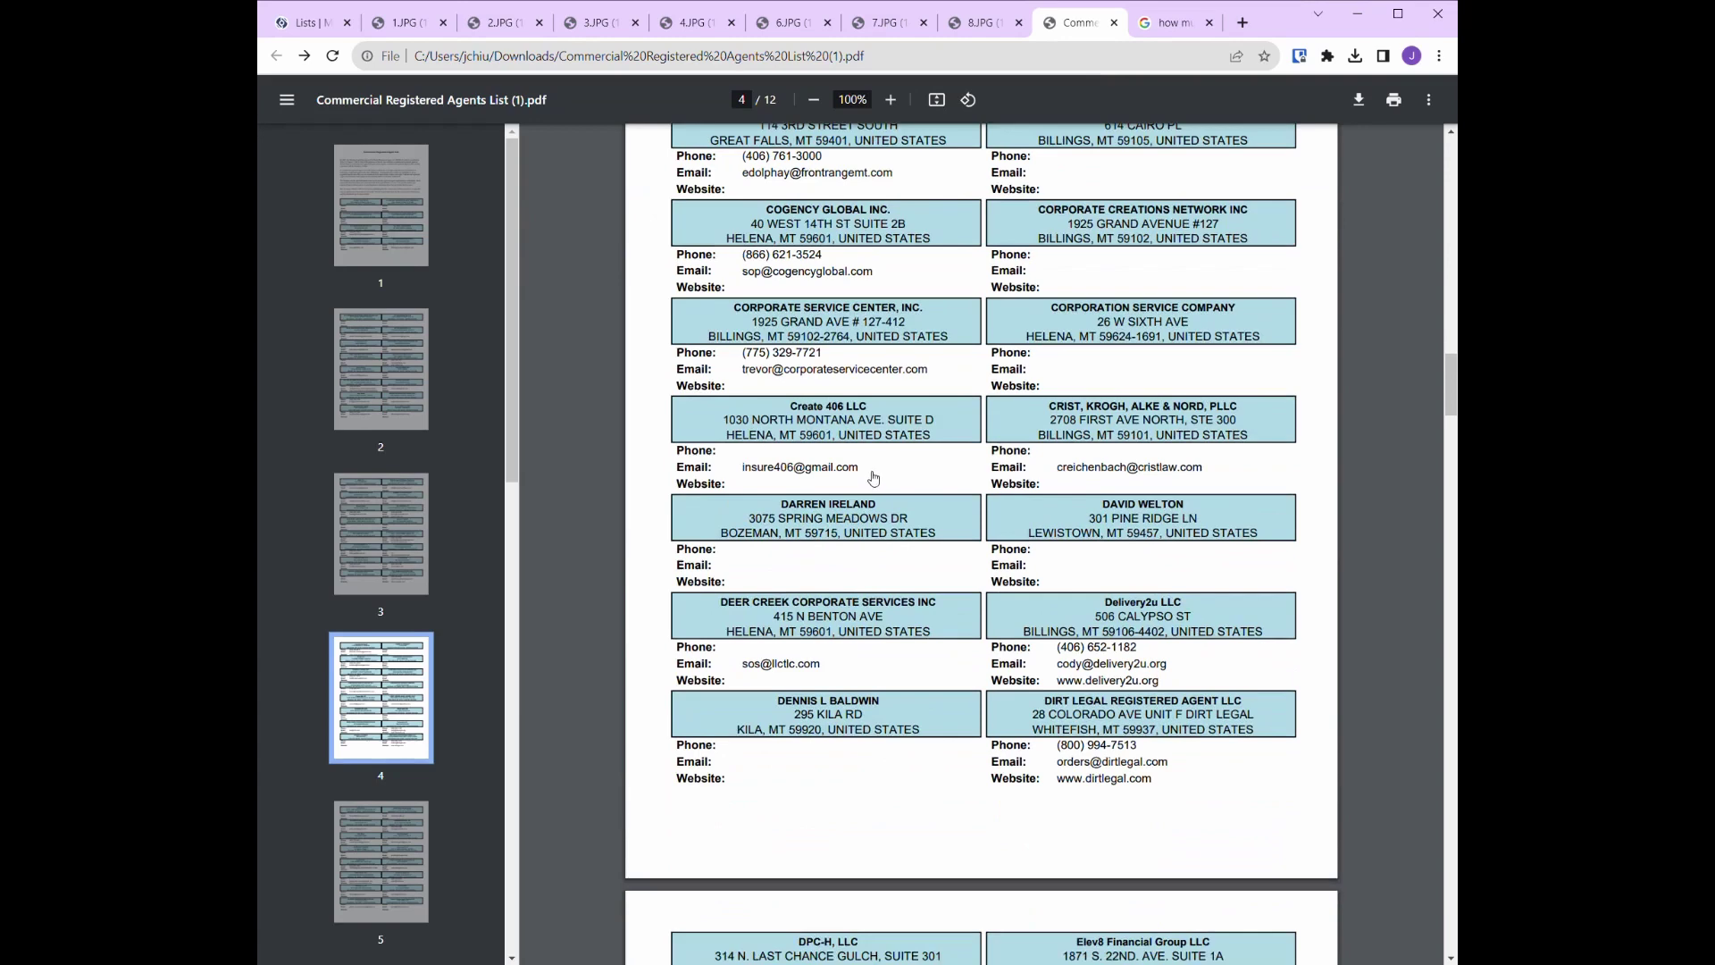
{"action": "scroll", "coordinate": [873, 478], "scroll_direction": "down", "scroll_amount": 4}
{"action": "scroll", "coordinate": [872, 478], "scroll_direction": "down", "scroll_amount": 5}
{"action": "scroll", "coordinate": [869, 478], "scroll_direction": "down", "scroll_amount": 2}
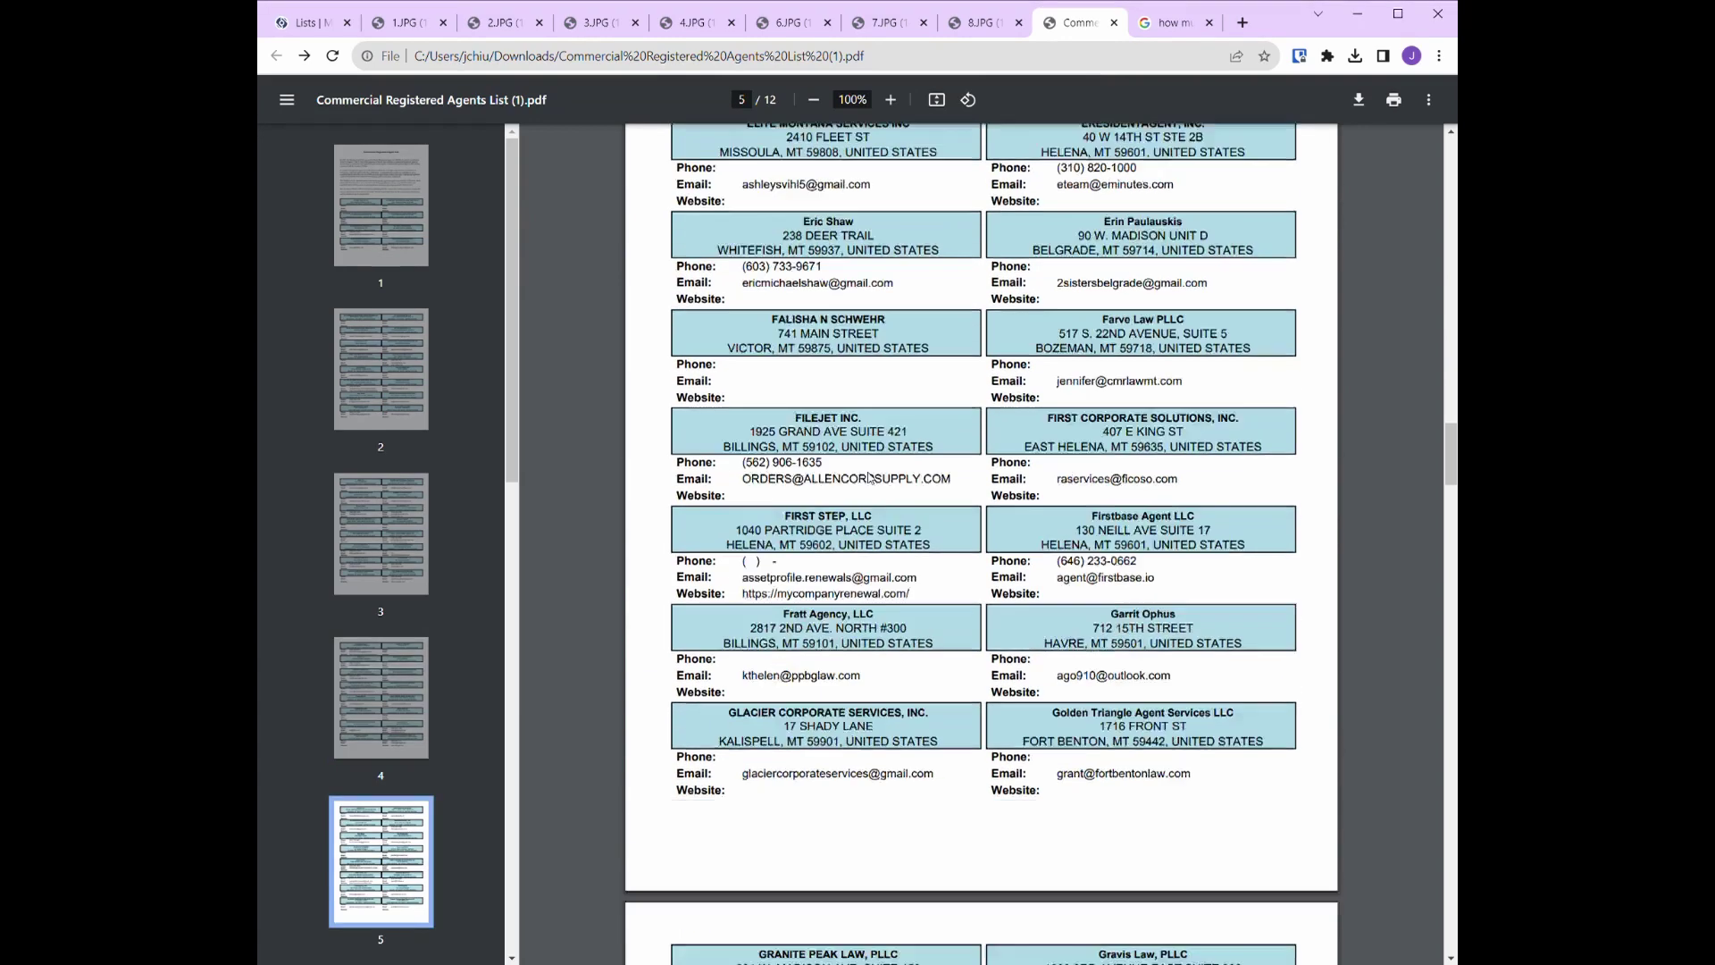
{"action": "scroll", "coordinate": [869, 478], "scroll_direction": "down", "scroll_amount": 1}
{"action": "scroll", "coordinate": [870, 477], "scroll_direction": "down", "scroll_amount": 5}
{"action": "scroll", "coordinate": [871, 478], "scroll_direction": "down", "scroll_amount": 3}
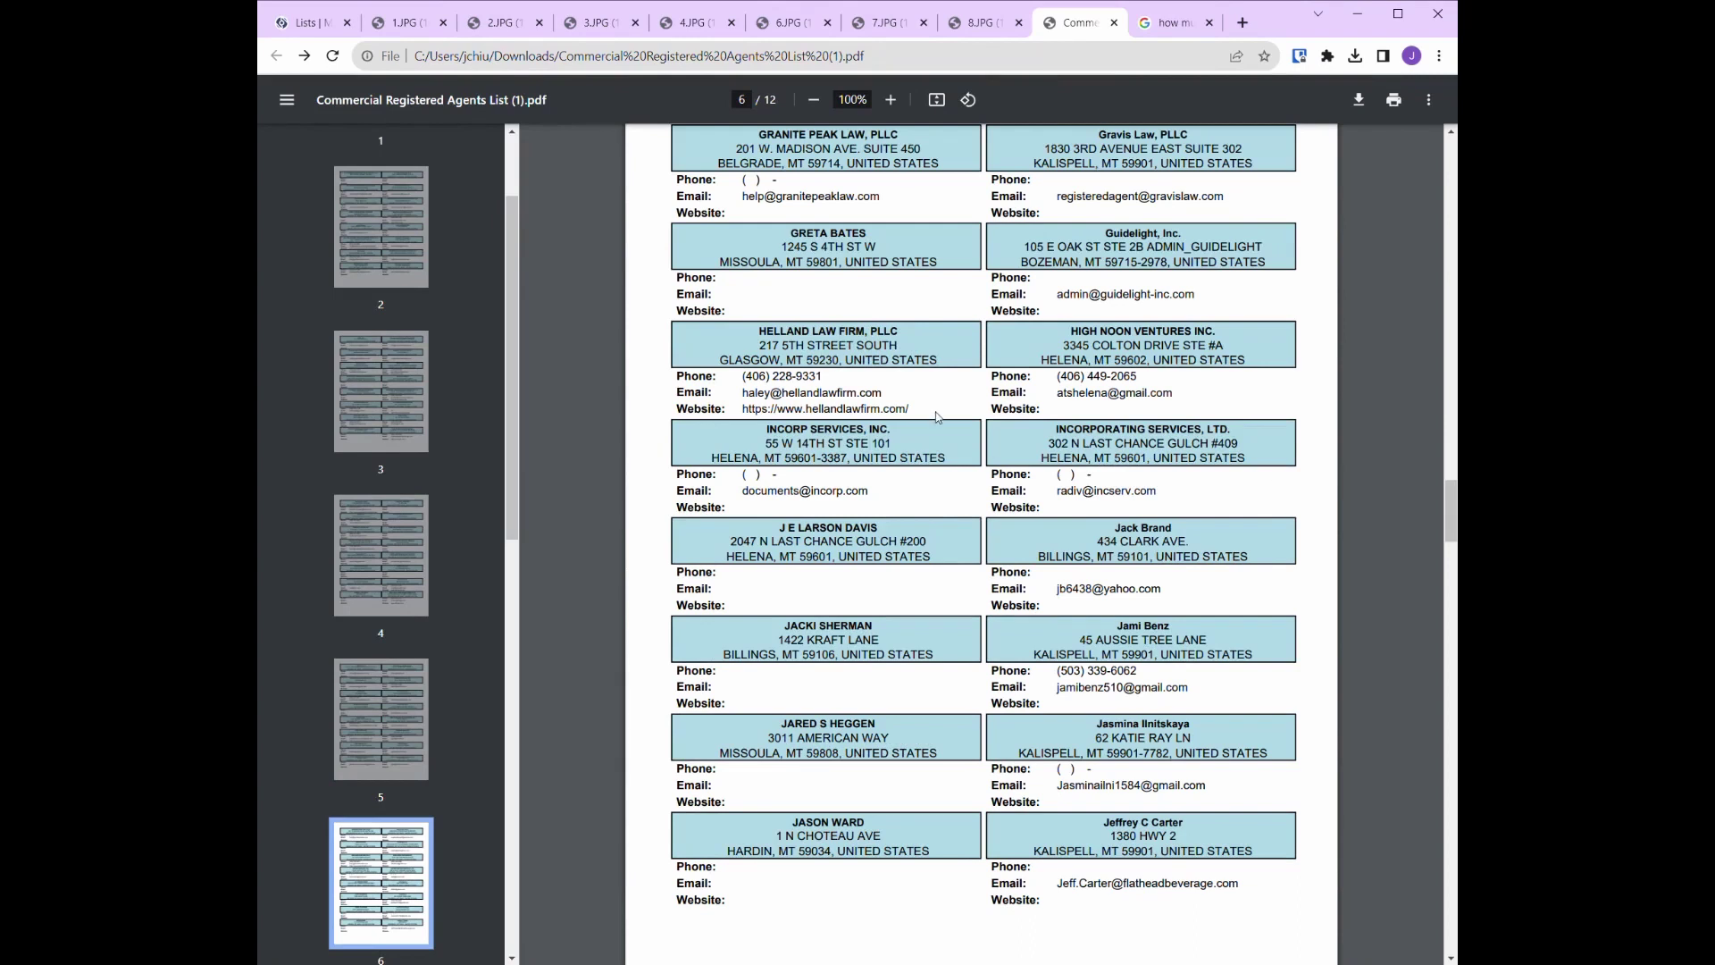
{"action": "scroll", "coordinate": [938, 417], "scroll_direction": "down", "scroll_amount": 2}
{"action": "scroll", "coordinate": [942, 424], "scroll_direction": "down", "scroll_amount": 6}
{"action": "scroll", "coordinate": [949, 433], "scroll_direction": "down", "scroll_amount": 1}
{"action": "scroll", "coordinate": [954, 442], "scroll_direction": "down", "scroll_amount": 4}
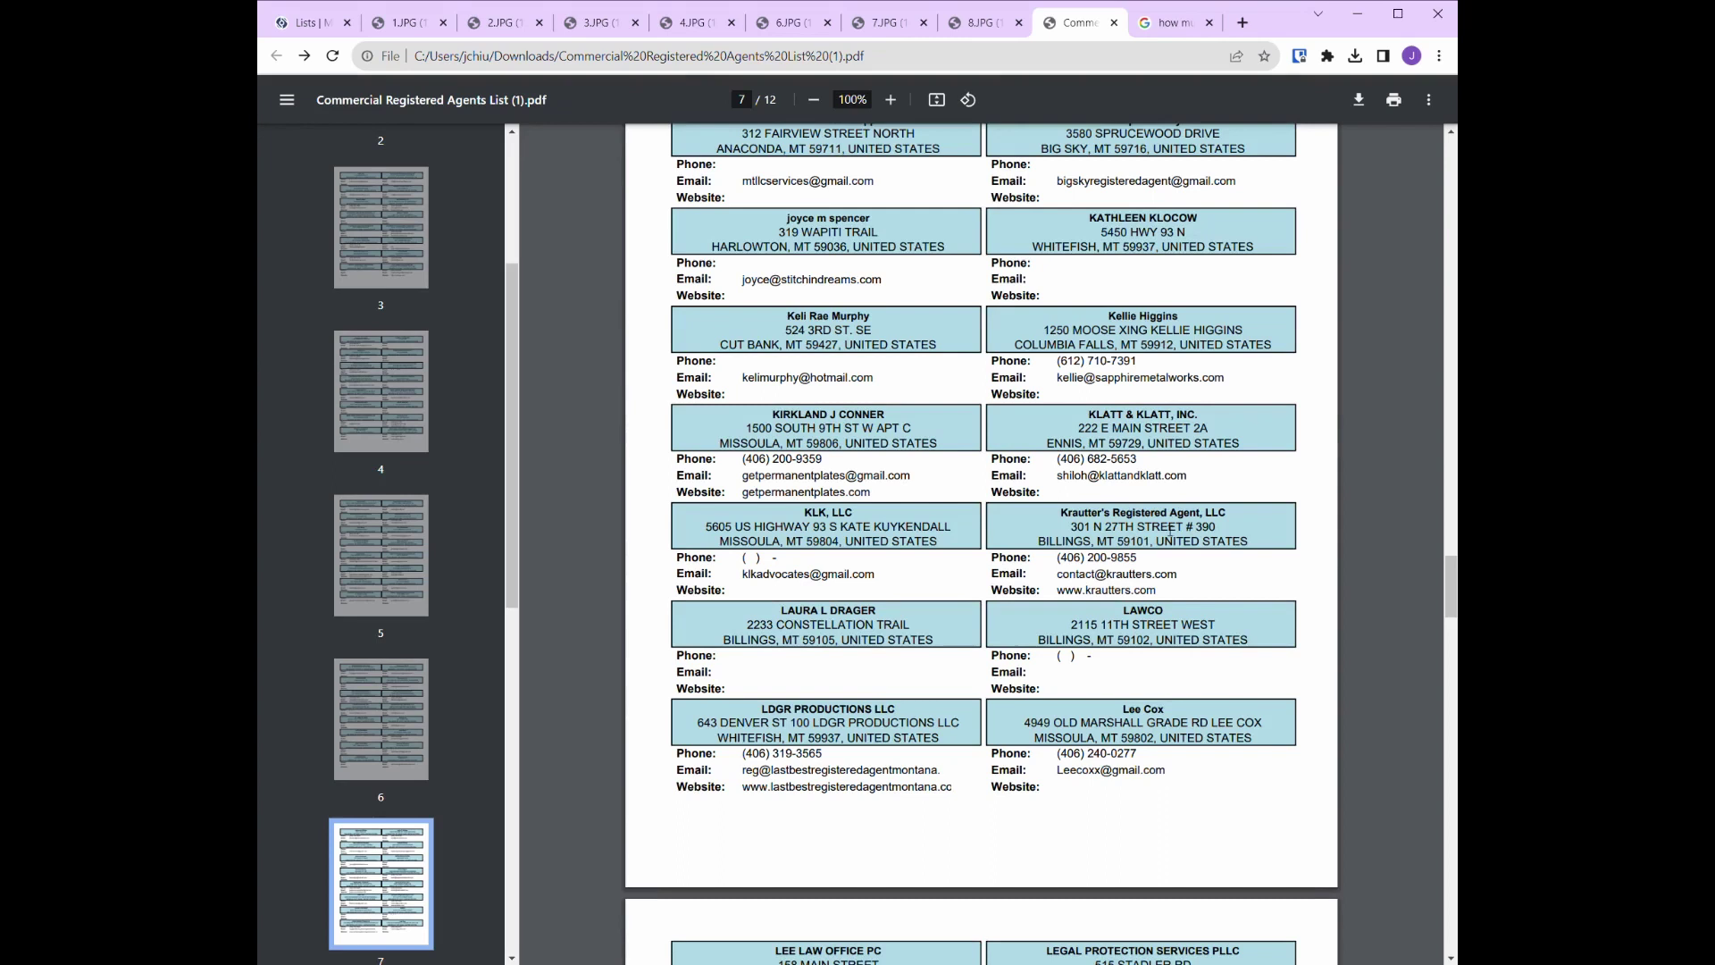
{"action": "left_click", "coordinate": [1144, 592]}
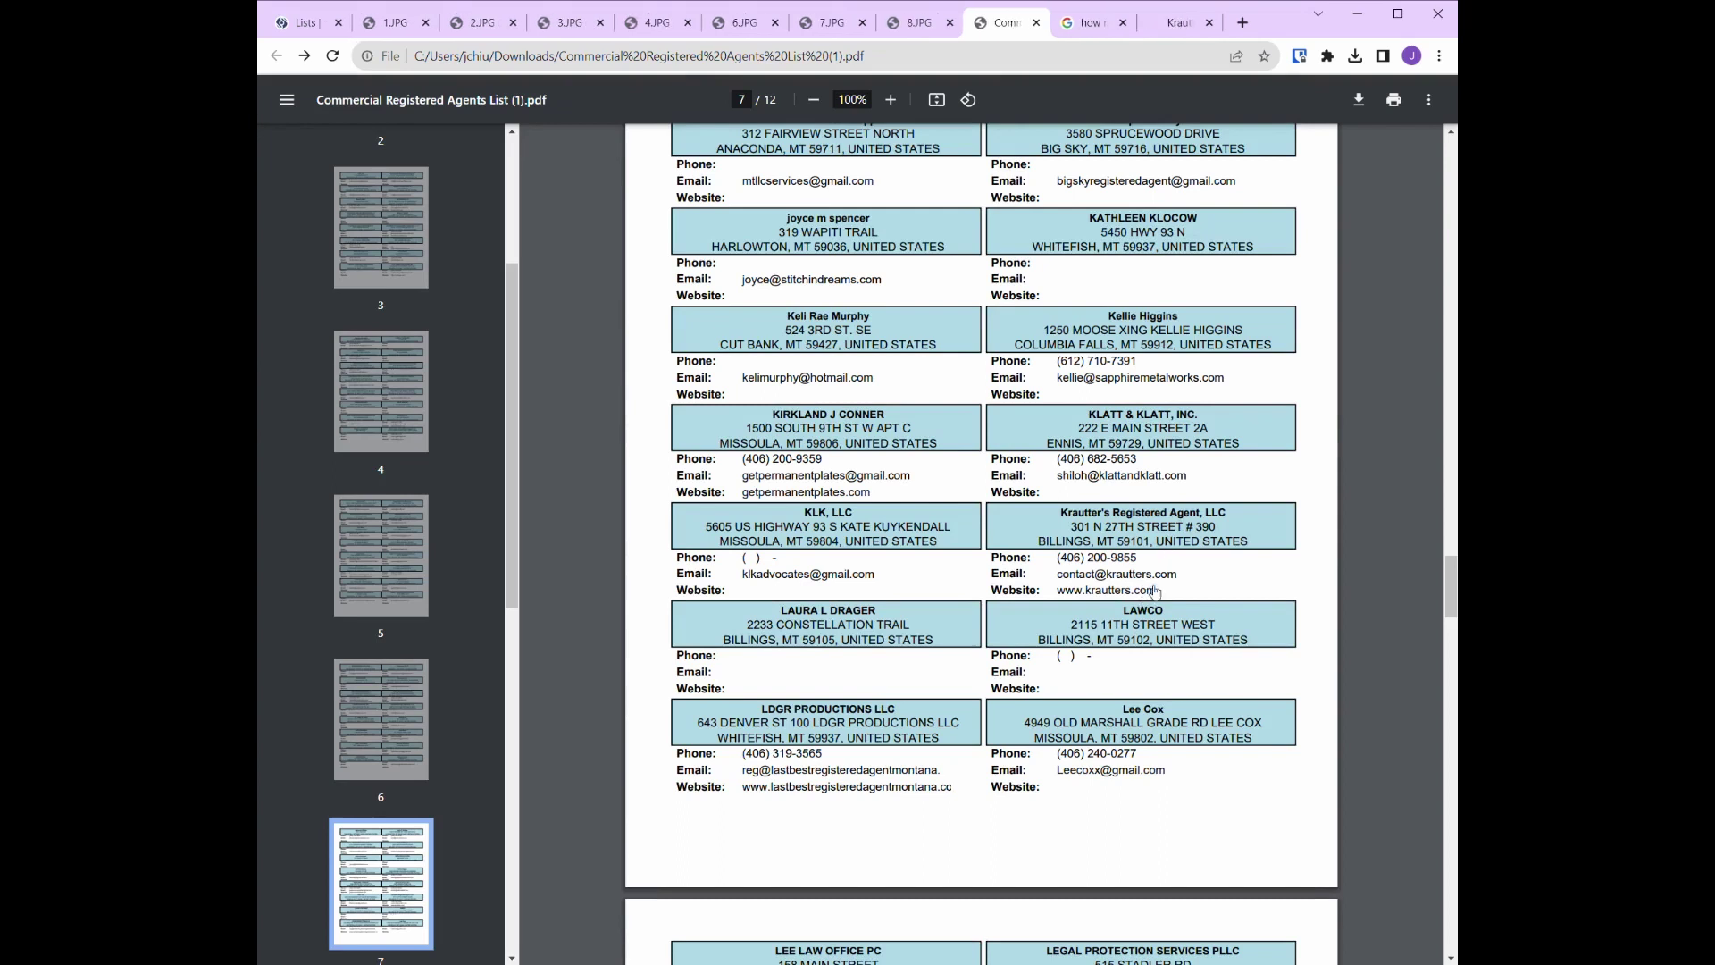
- Skim the Krautter's homepage, then scan Google results for Montana registered agent yearly prices
{"action": "scroll", "coordinate": [911, 496], "scroll_direction": "down", "scroll_amount": 3}
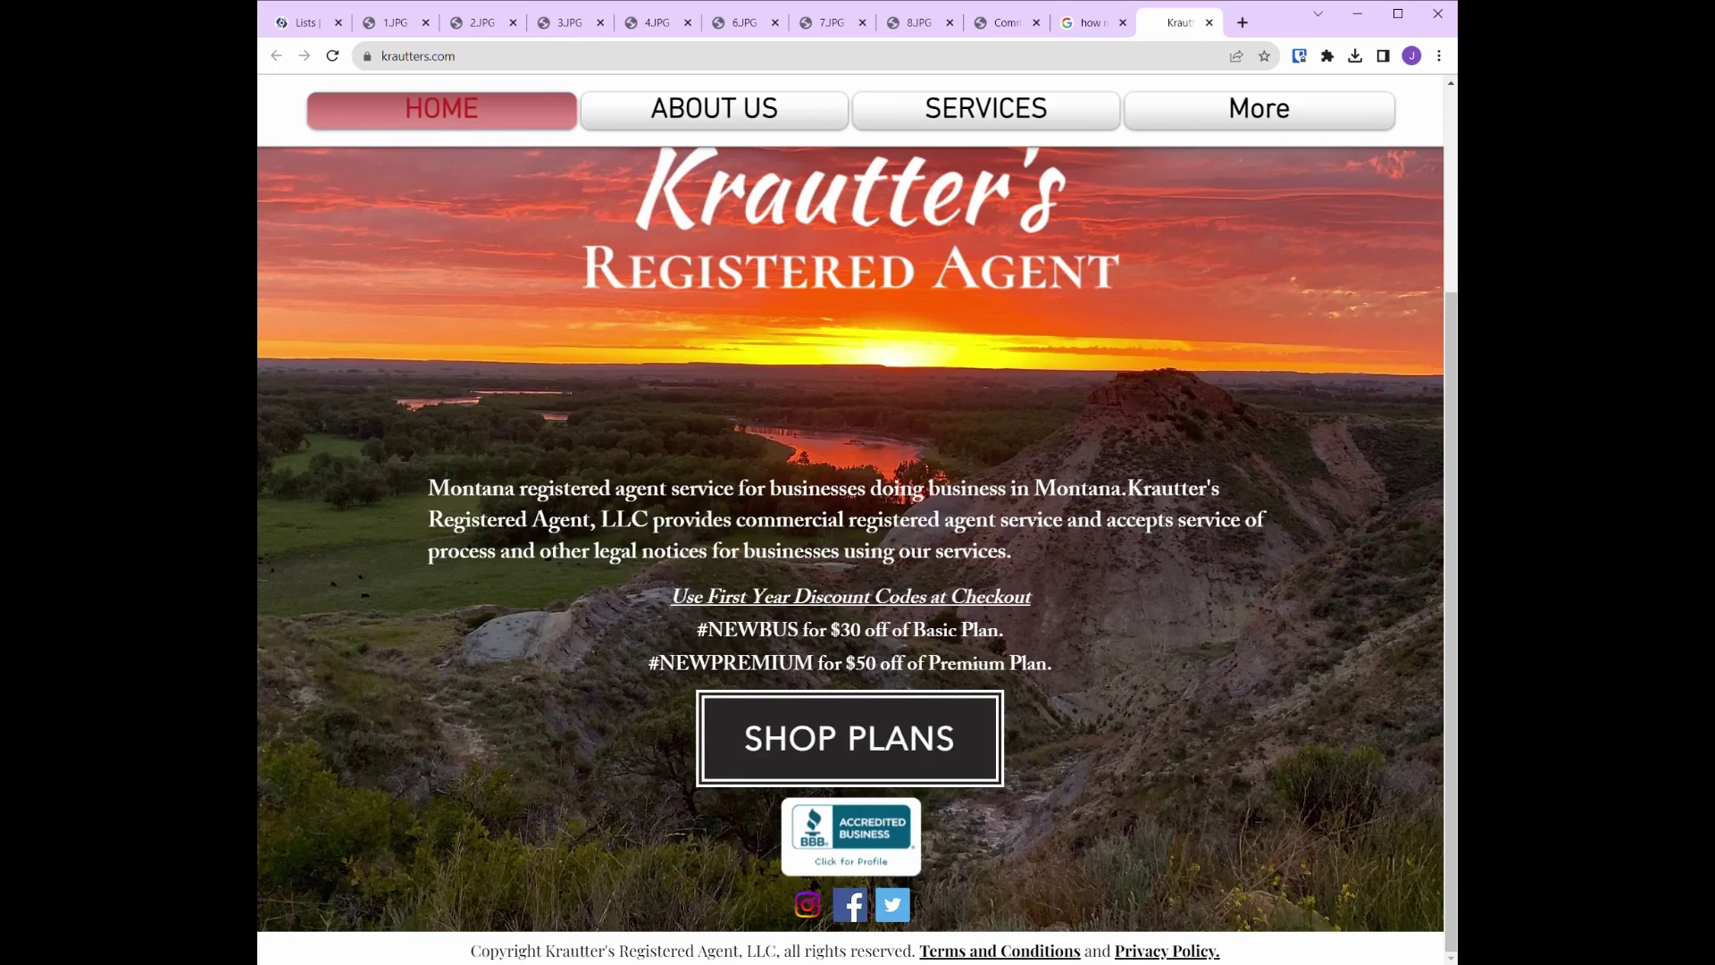
{"action": "left_click_drag", "start_coordinate": [1088, 22], "coordinate": [1172, 23]}
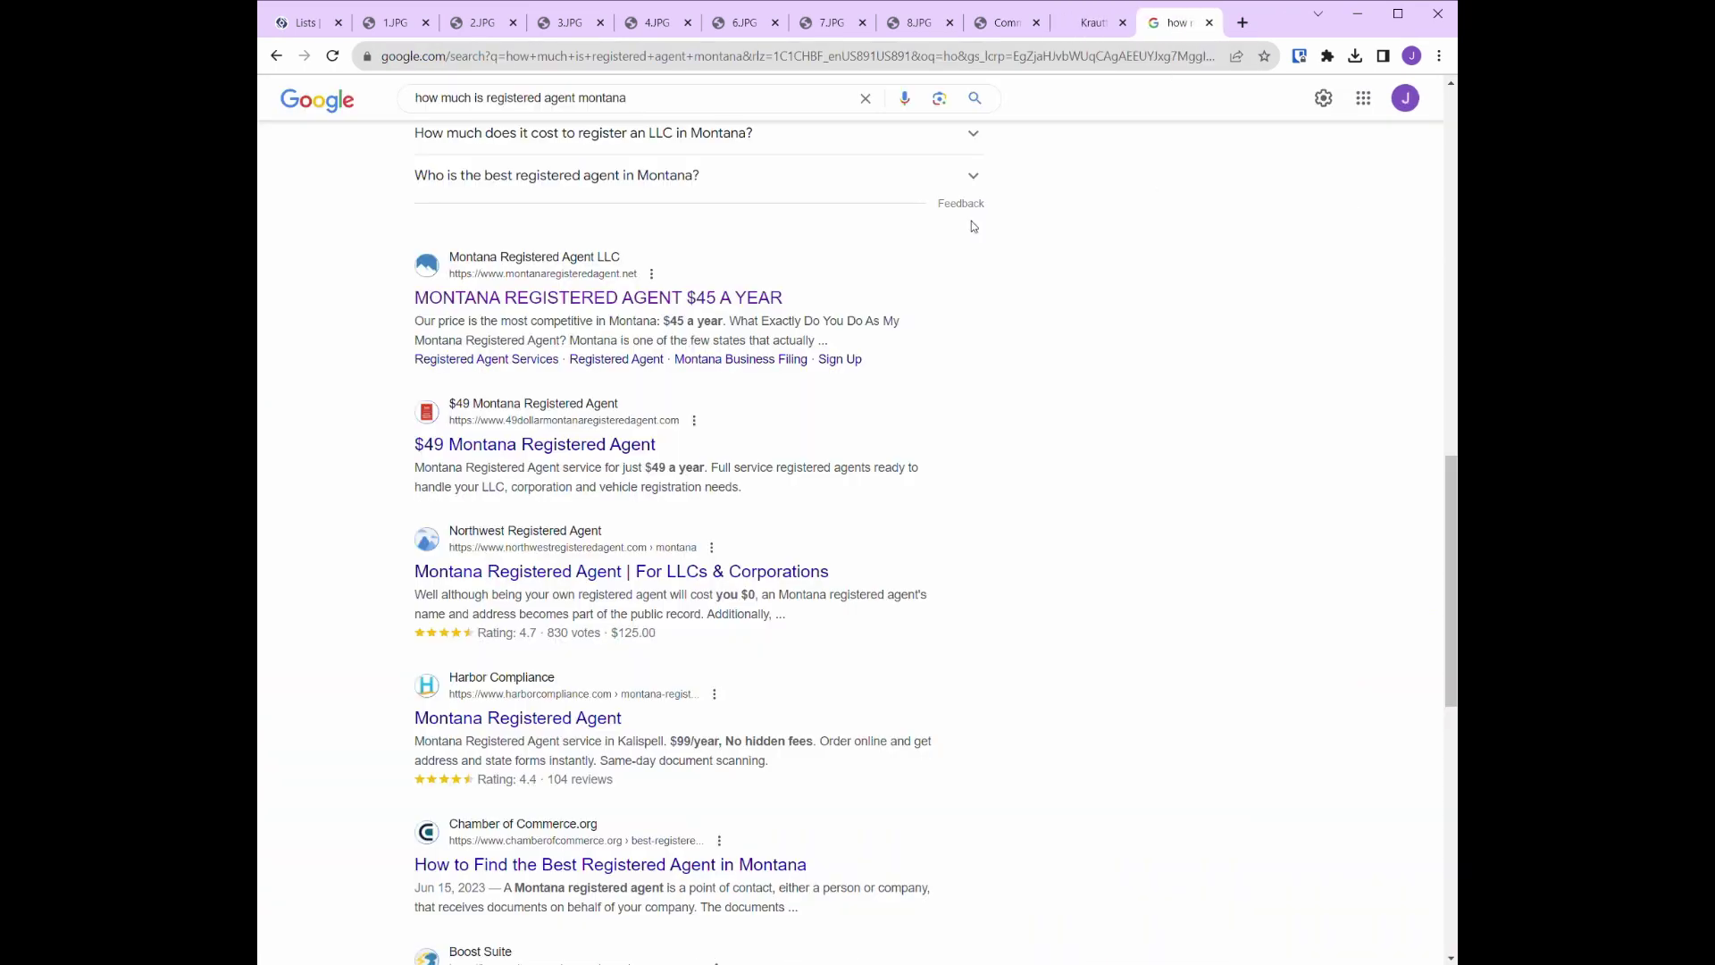
{"action": "scroll", "coordinate": [691, 417], "scroll_direction": "up", "scroll_amount": 6}
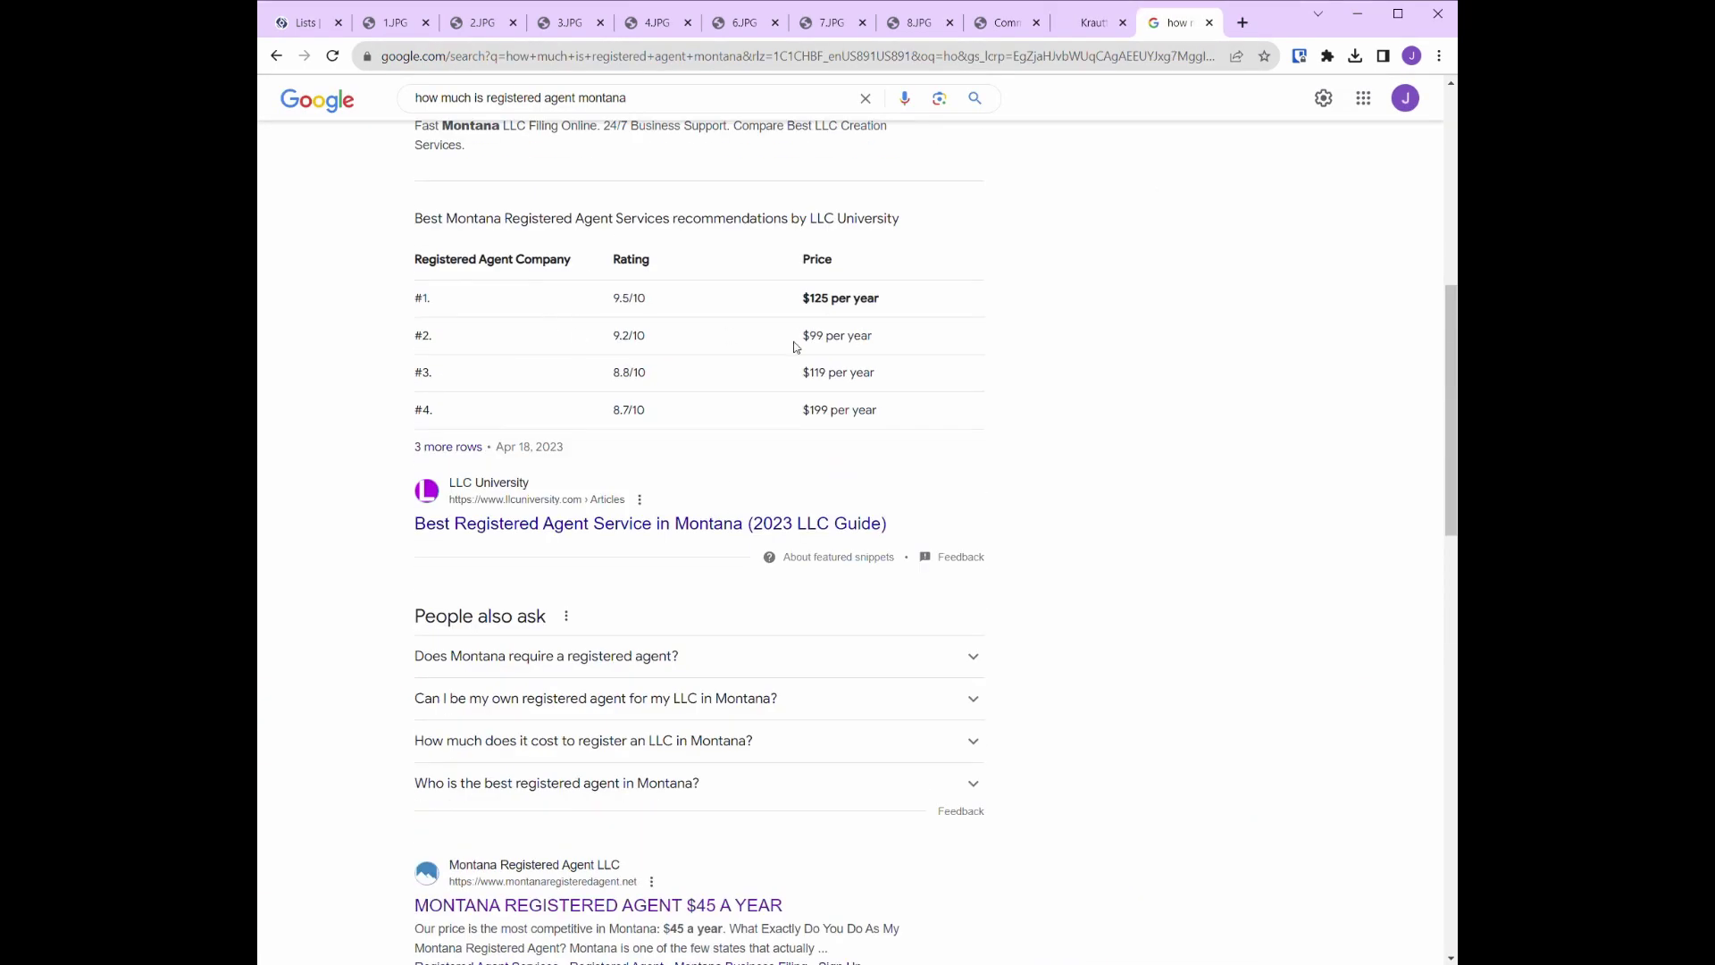
{"action": "scroll", "coordinate": [812, 466], "scroll_direction": "down", "scroll_amount": 5}
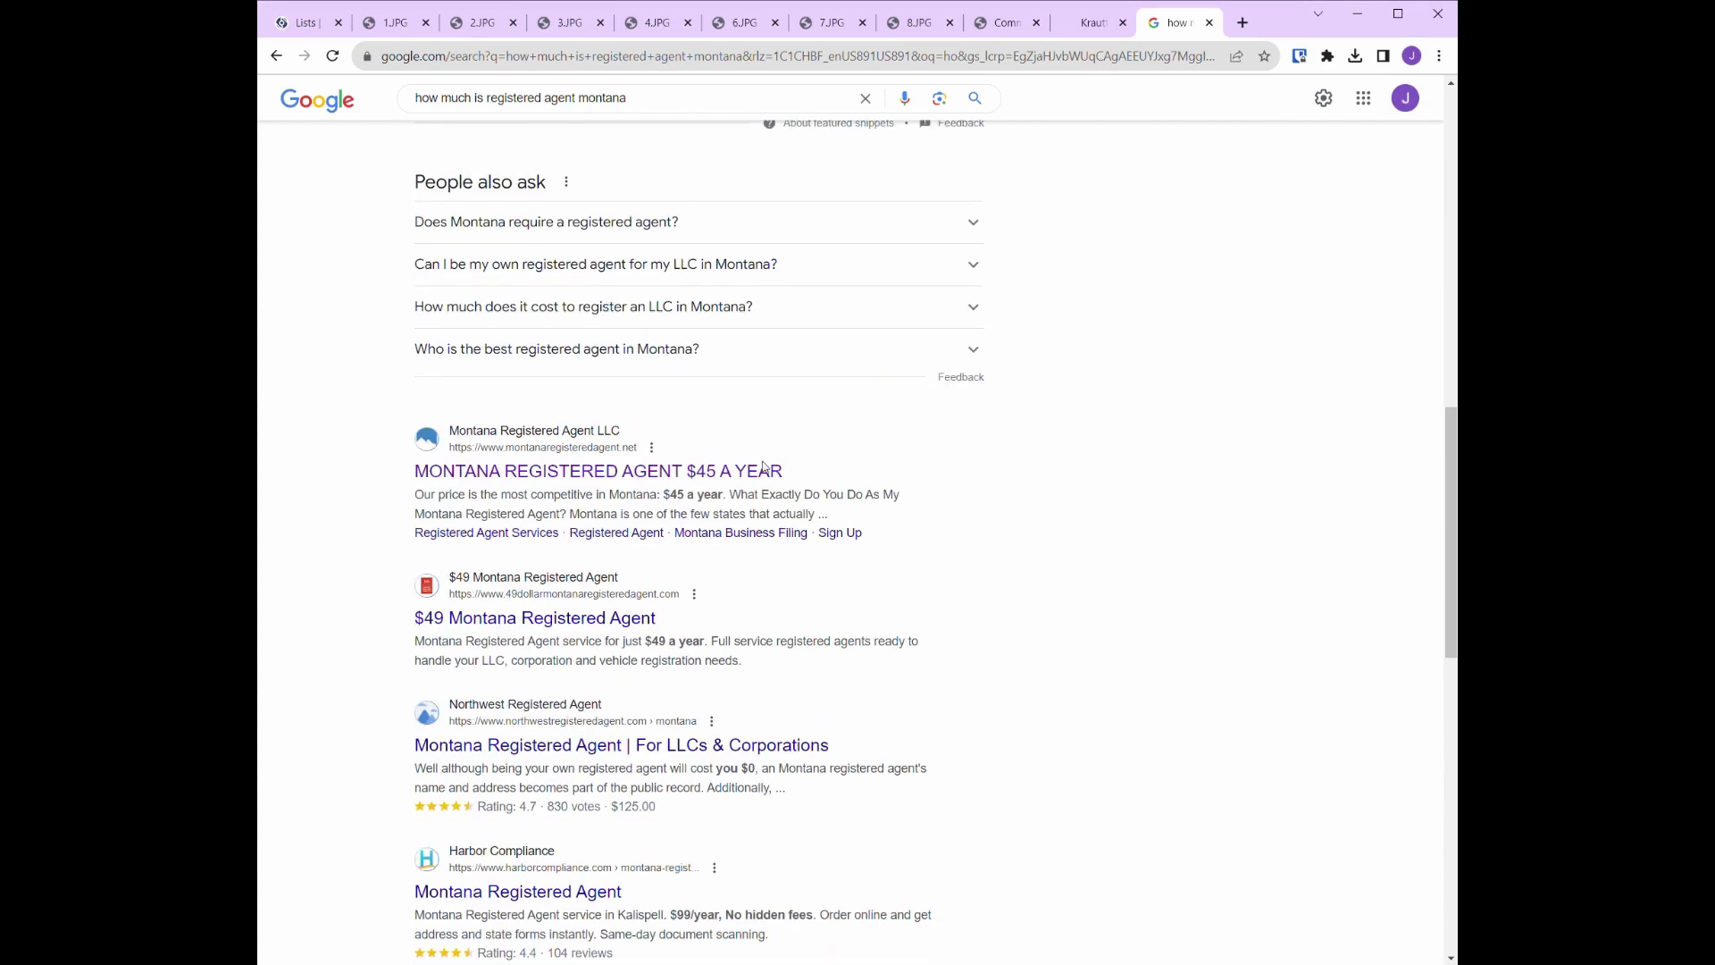
{"action": "scroll", "coordinate": [696, 711], "scroll_direction": "down", "scroll_amount": 3}
{"action": "scroll", "coordinate": [697, 711], "scroll_direction": "down", "scroll_amount": 4}
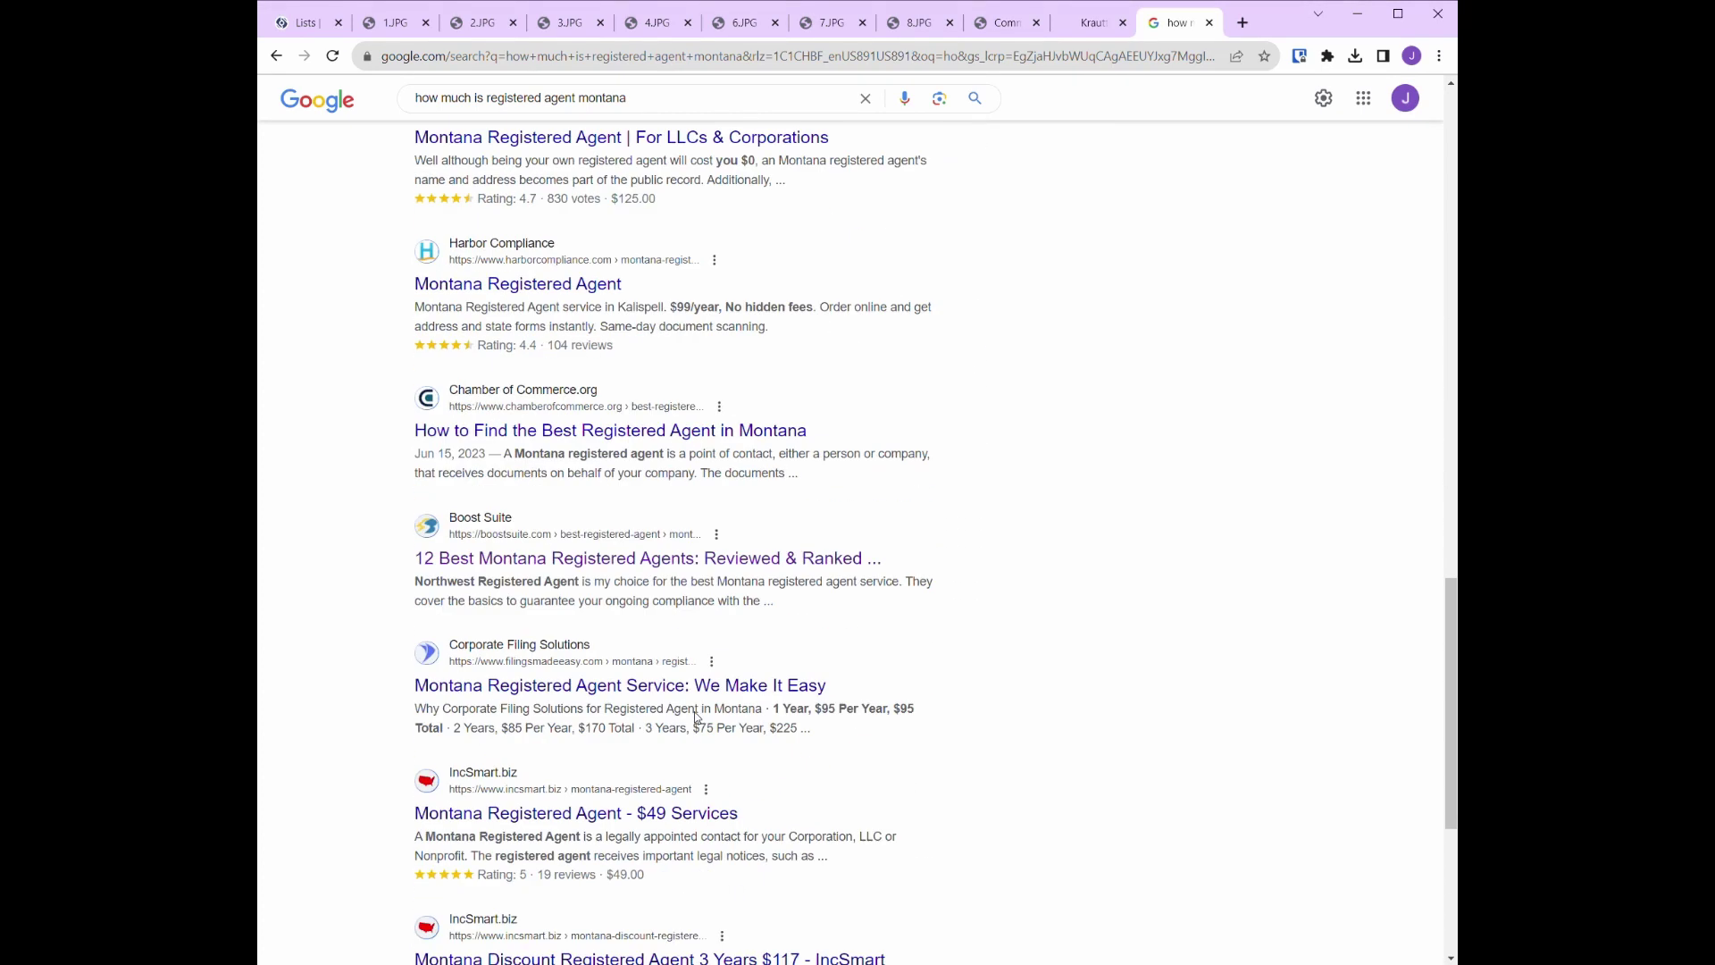
{"action": "scroll", "coordinate": [772, 437], "scroll_direction": "up", "scroll_amount": 2}
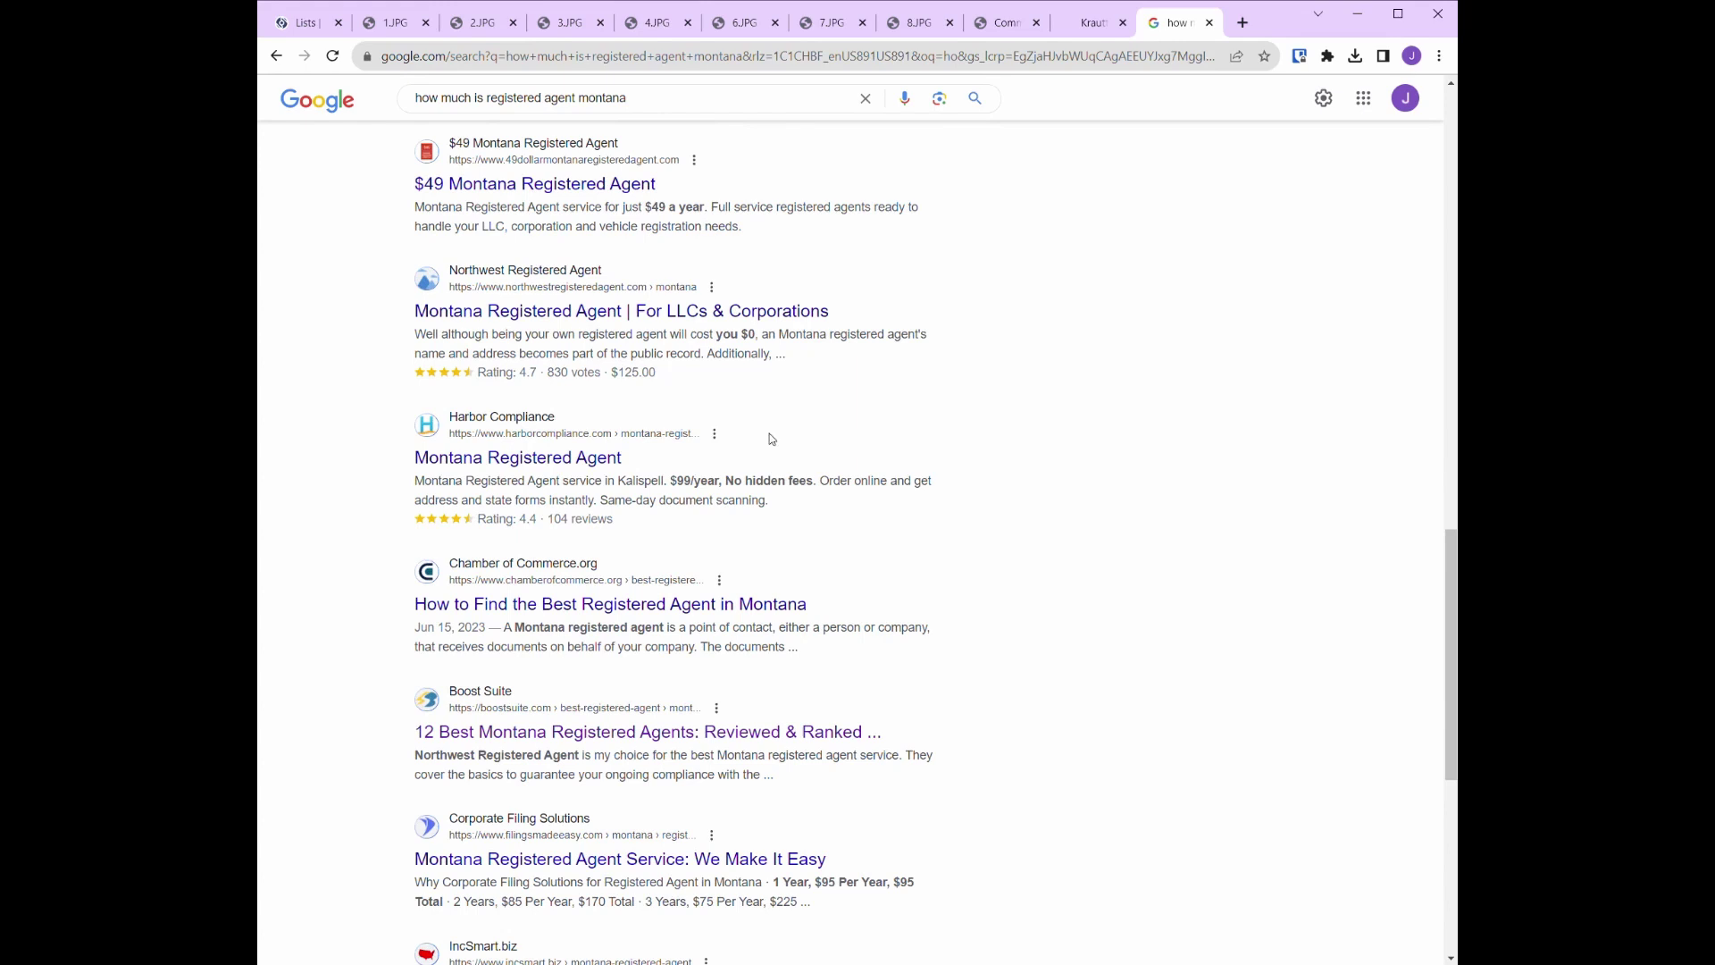
- Recheck Krautter's entry on page 7, then return to the Registered Agent In Montana page
{"action": "left_click", "coordinate": [1004, 32]}
{"action": "scroll", "coordinate": [1071, 559], "scroll_direction": "down", "scroll_amount": 6}
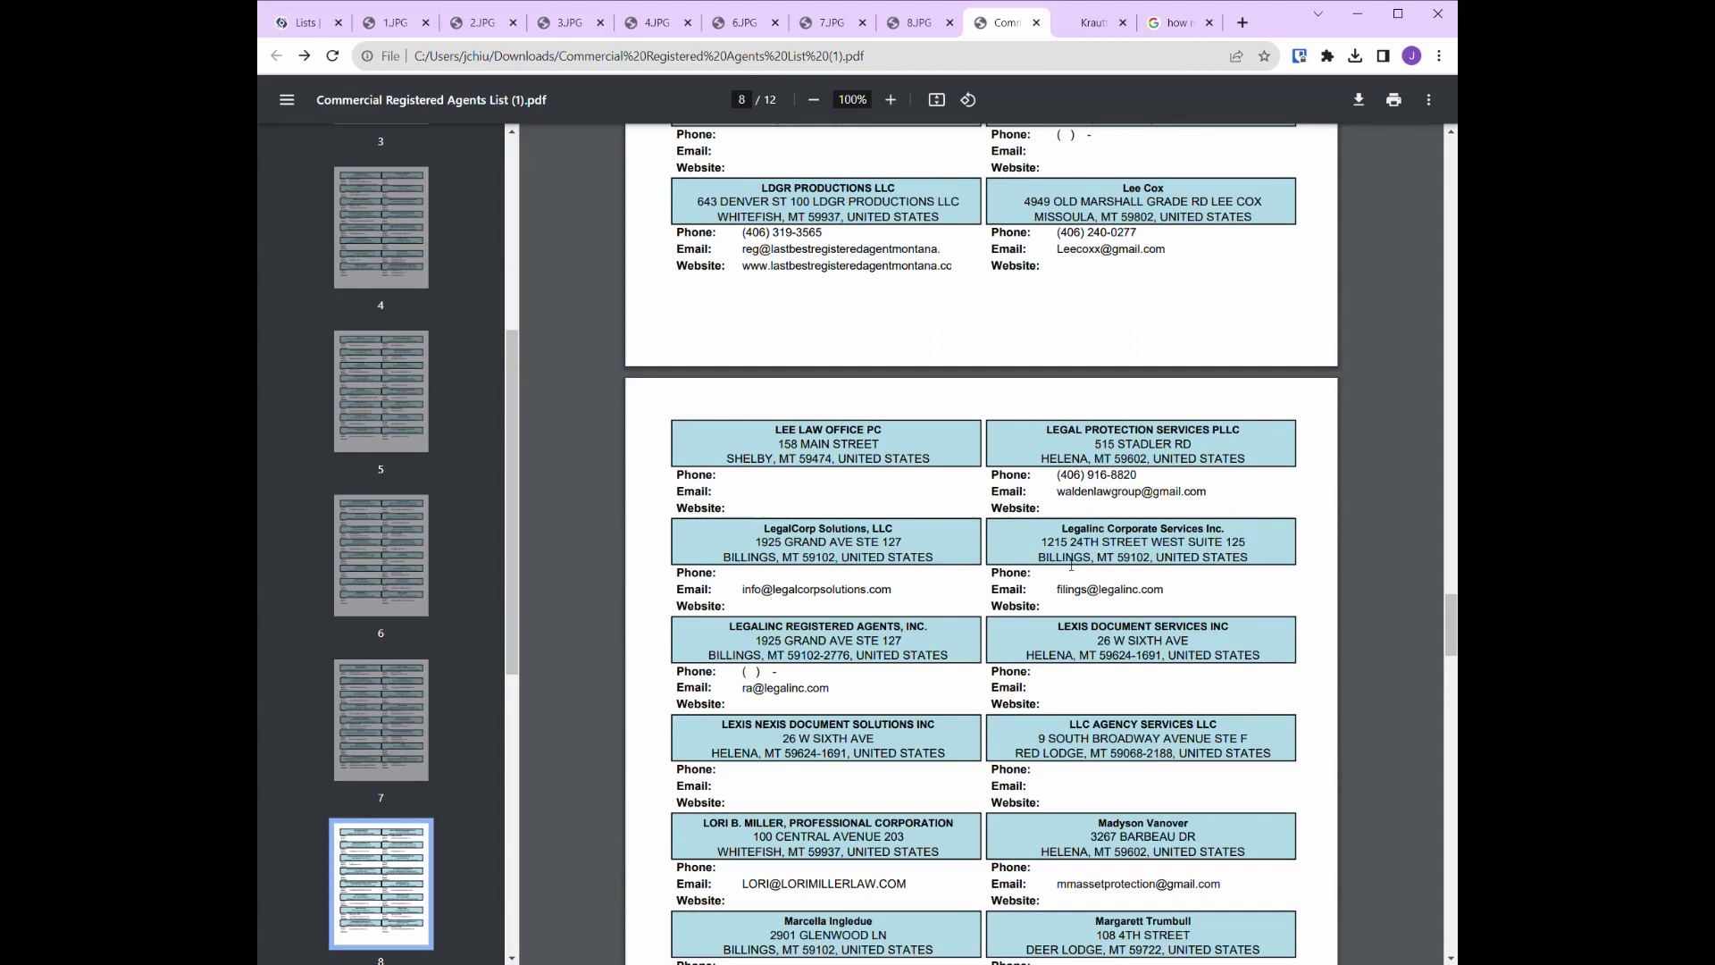
{"action": "scroll", "coordinate": [995, 477], "scroll_direction": "up", "scroll_amount": 5}
{"action": "scroll", "coordinate": [871, 255], "scroll_direction": "up", "scroll_amount": 4}
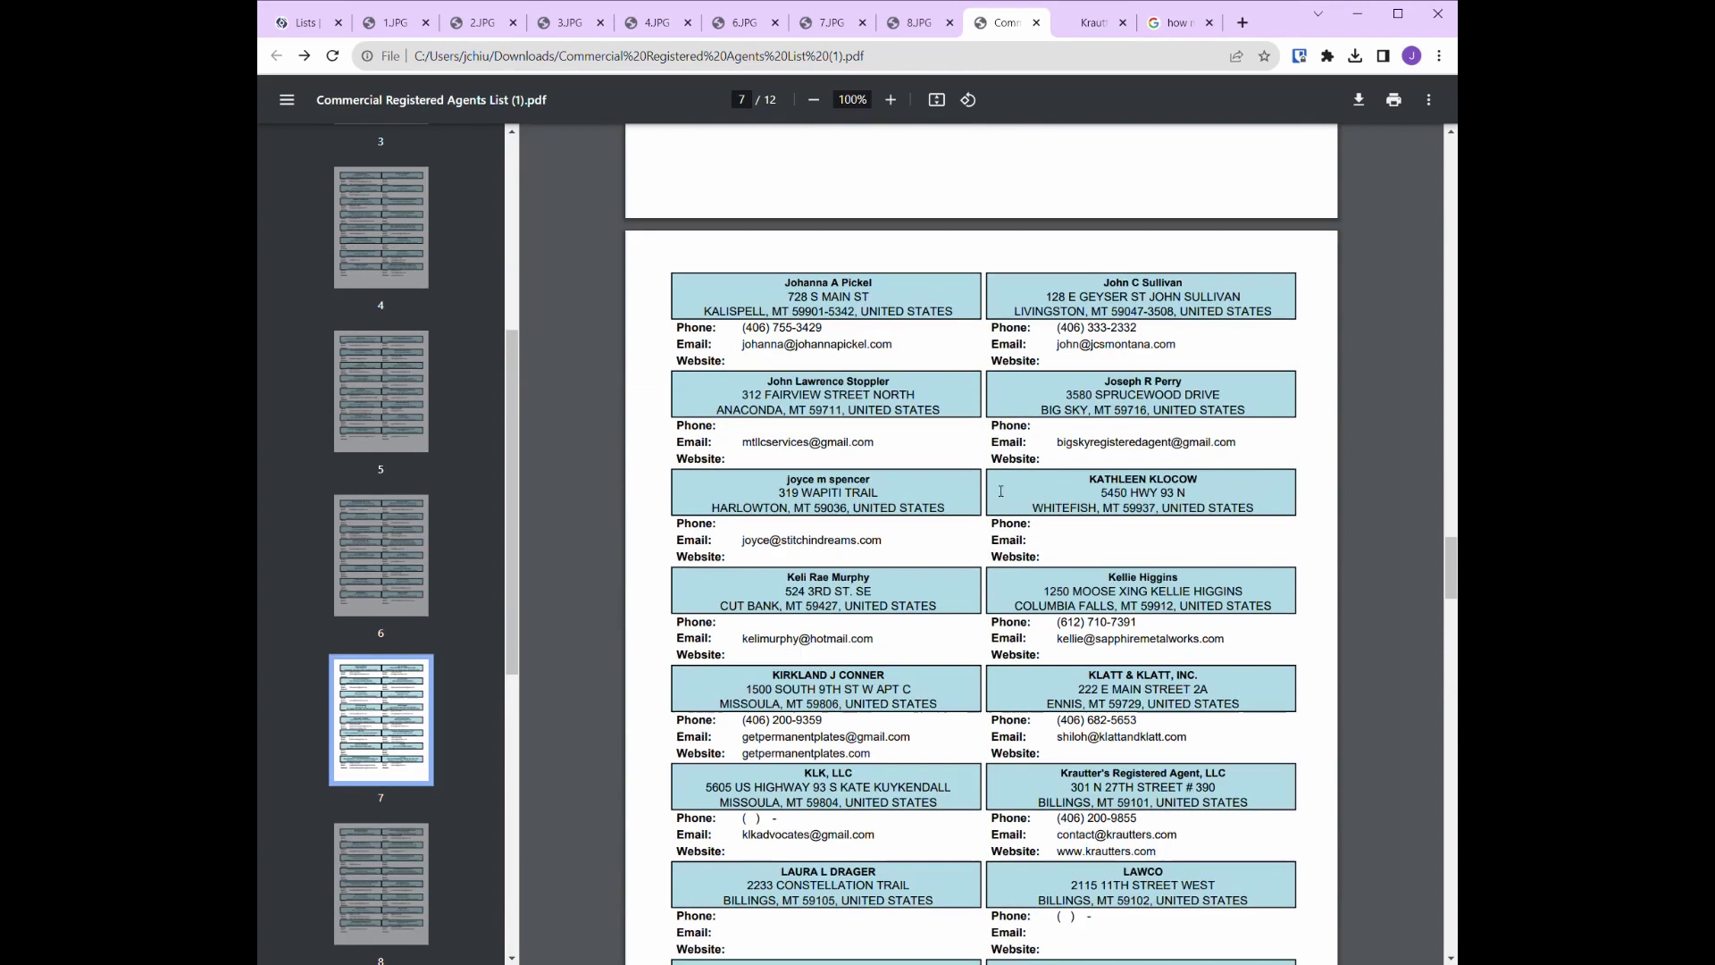
{"action": "left_click", "coordinate": [656, 26]}
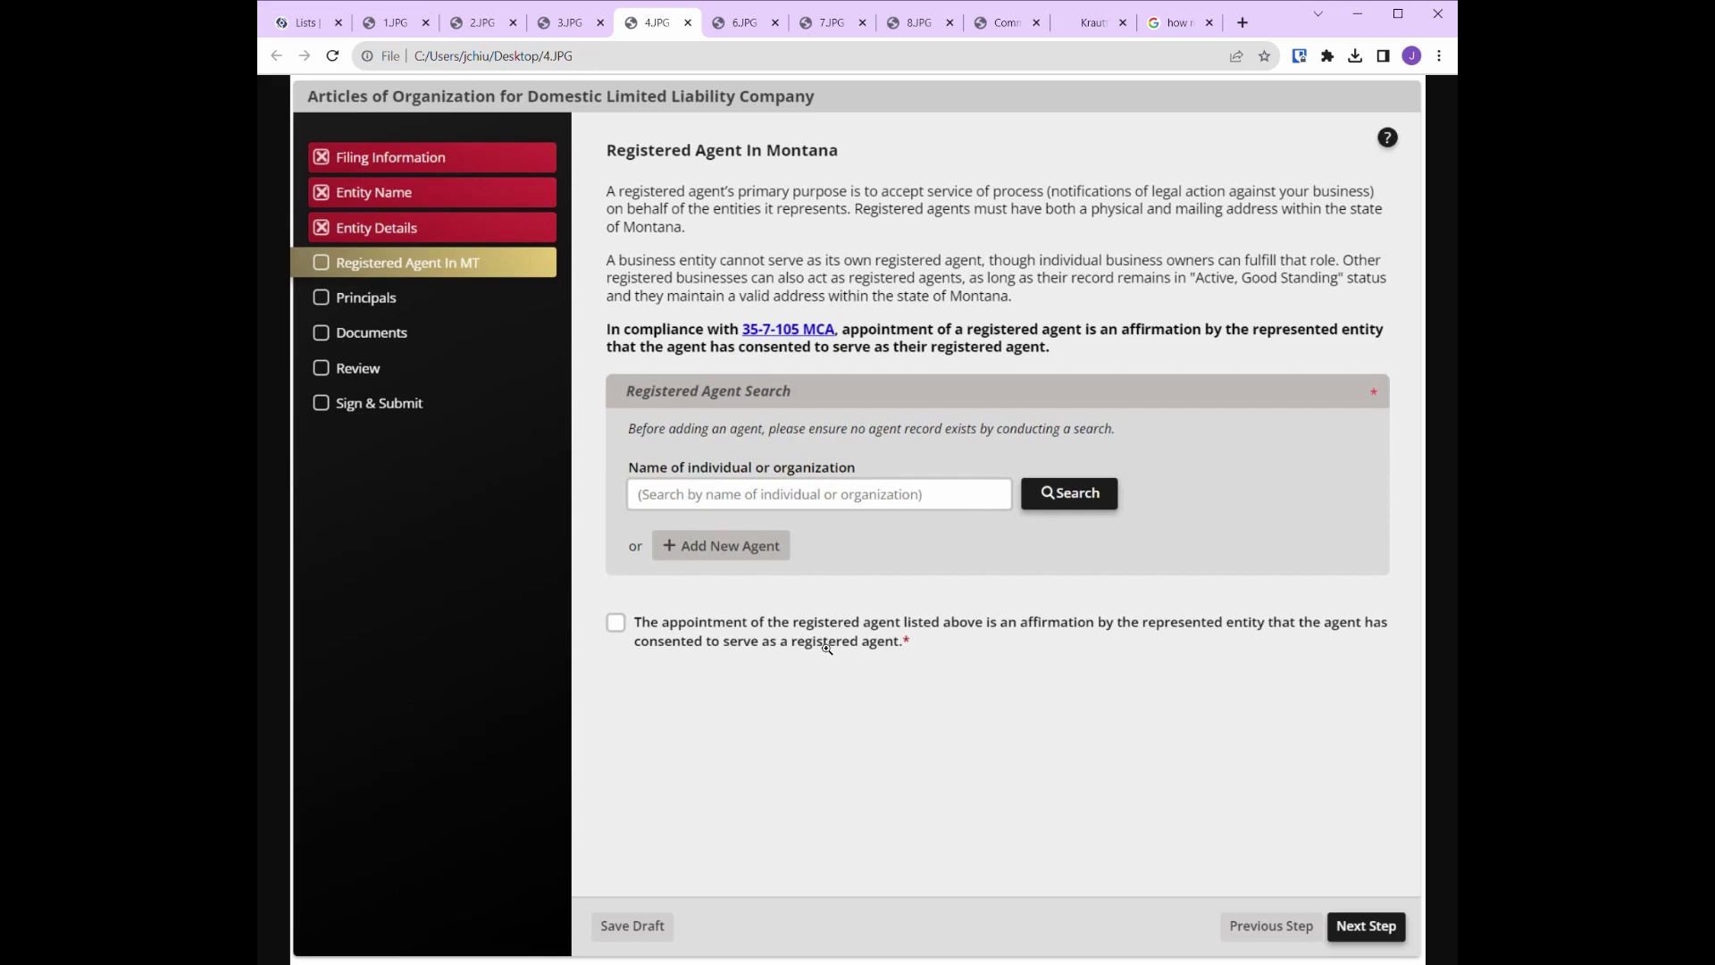
{"action": "left_click", "coordinate": [1080, 26]}
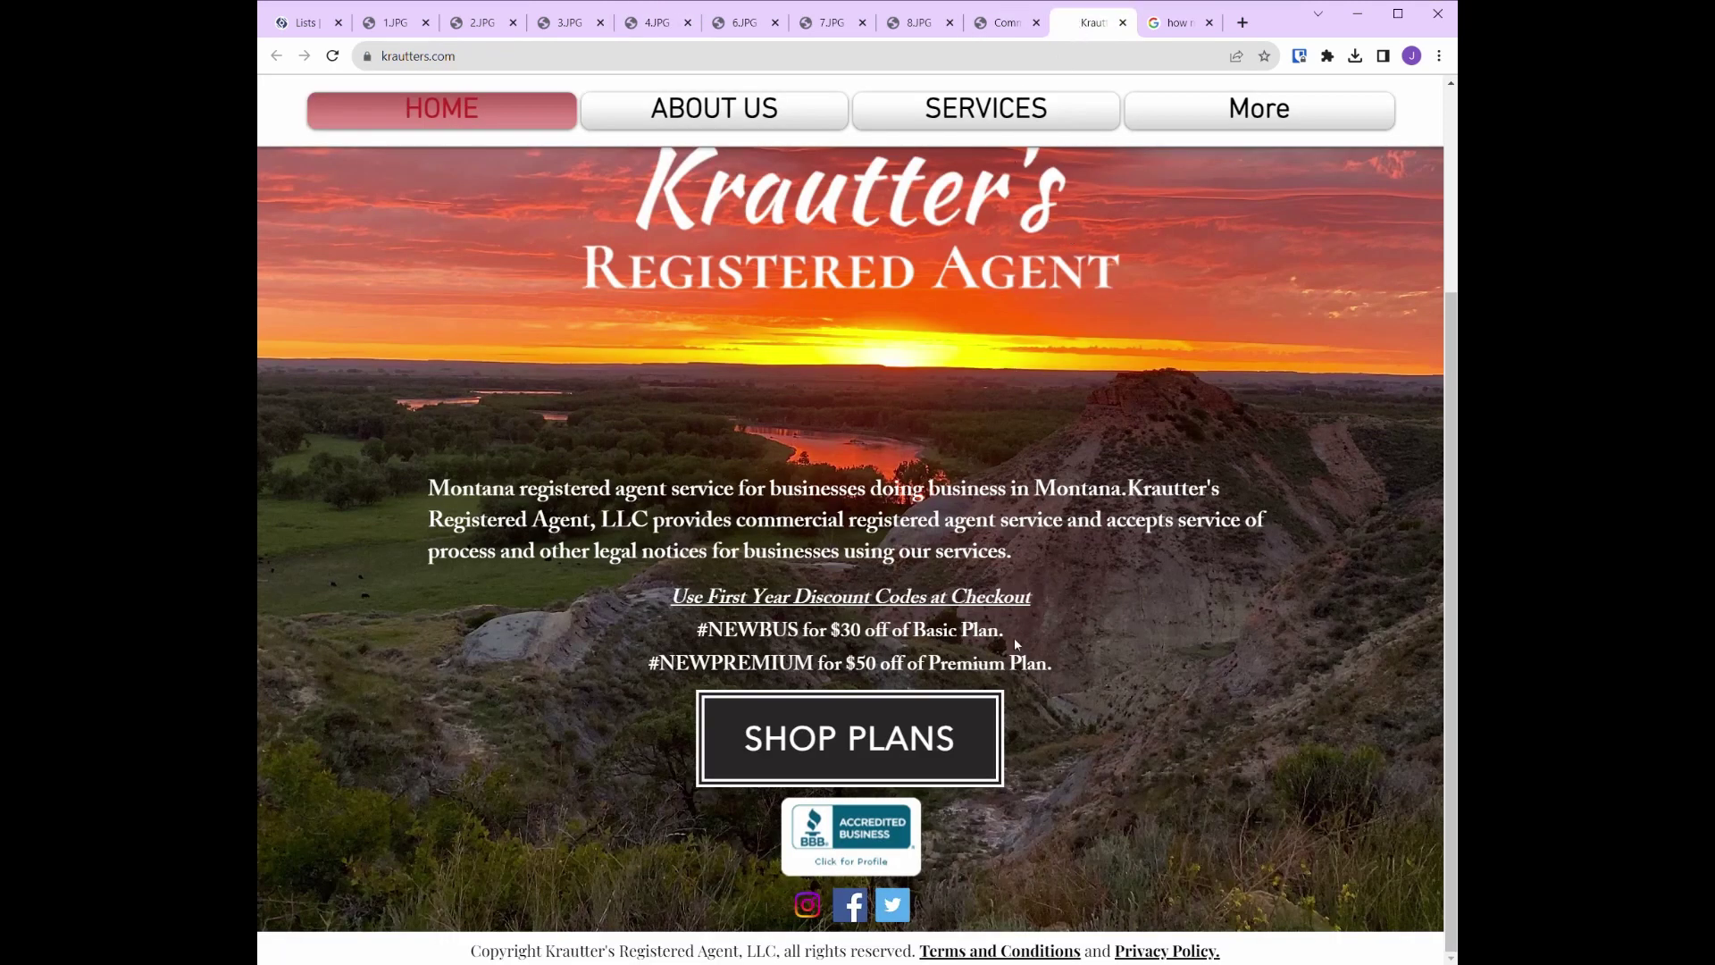
{"action": "scroll", "coordinate": [811, 596], "scroll_direction": "up", "scroll_amount": 3}
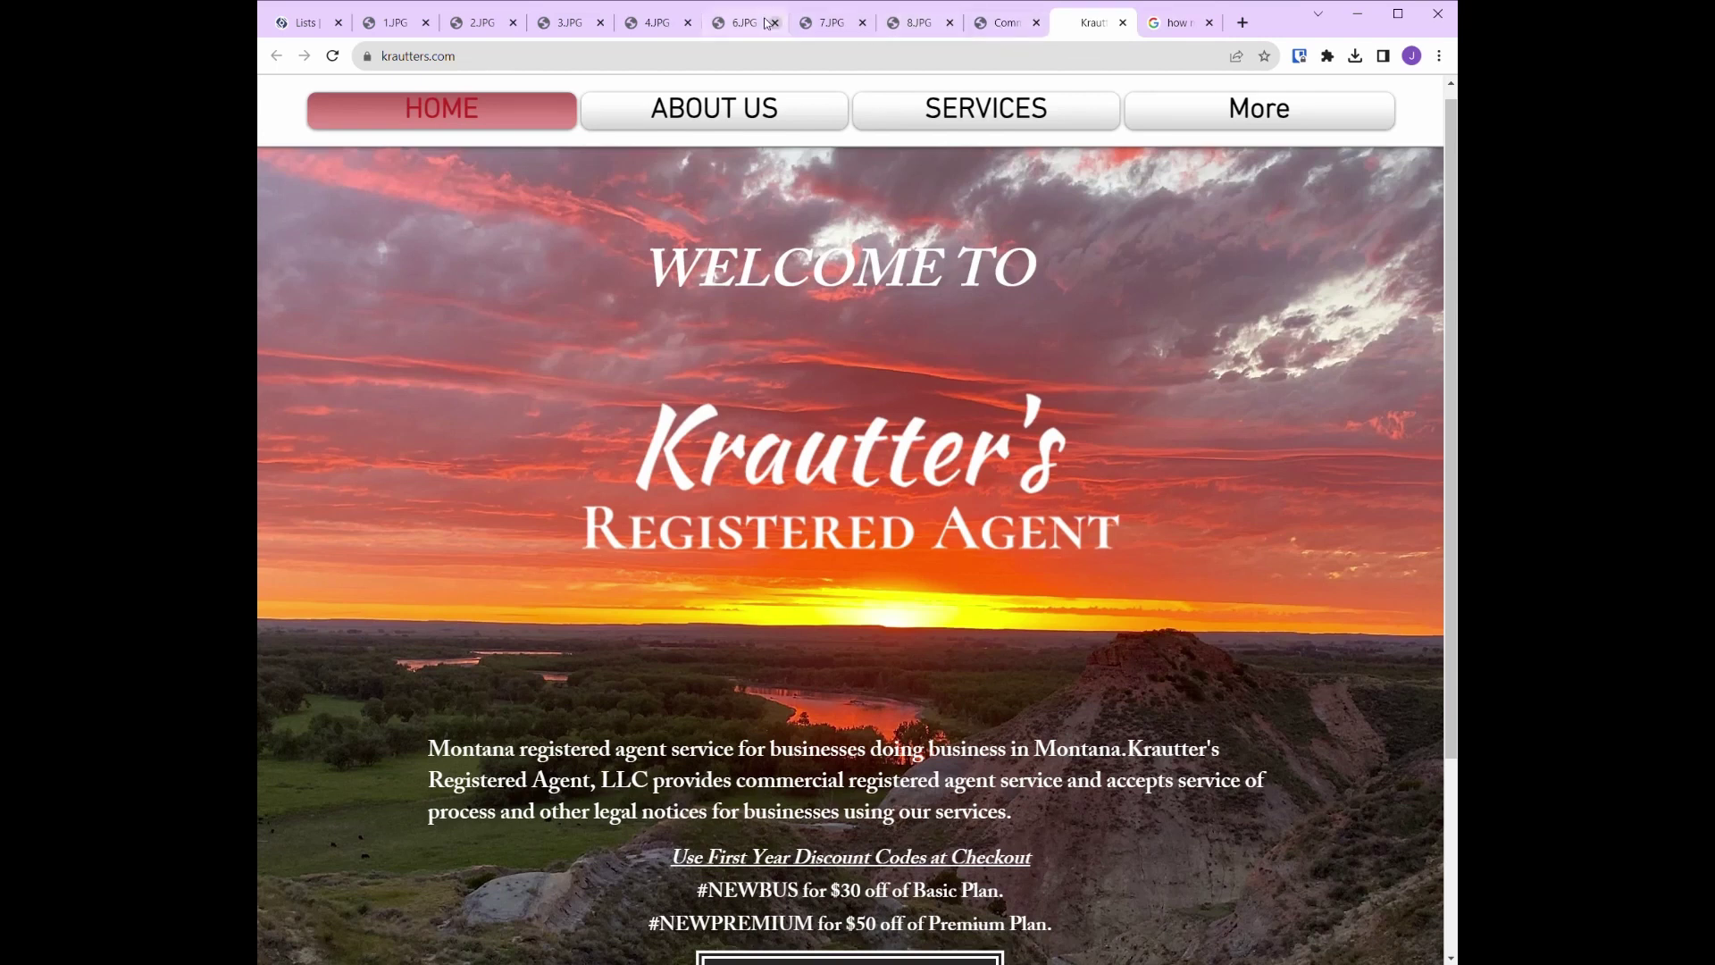
{"action": "left_click", "coordinate": [657, 23]}
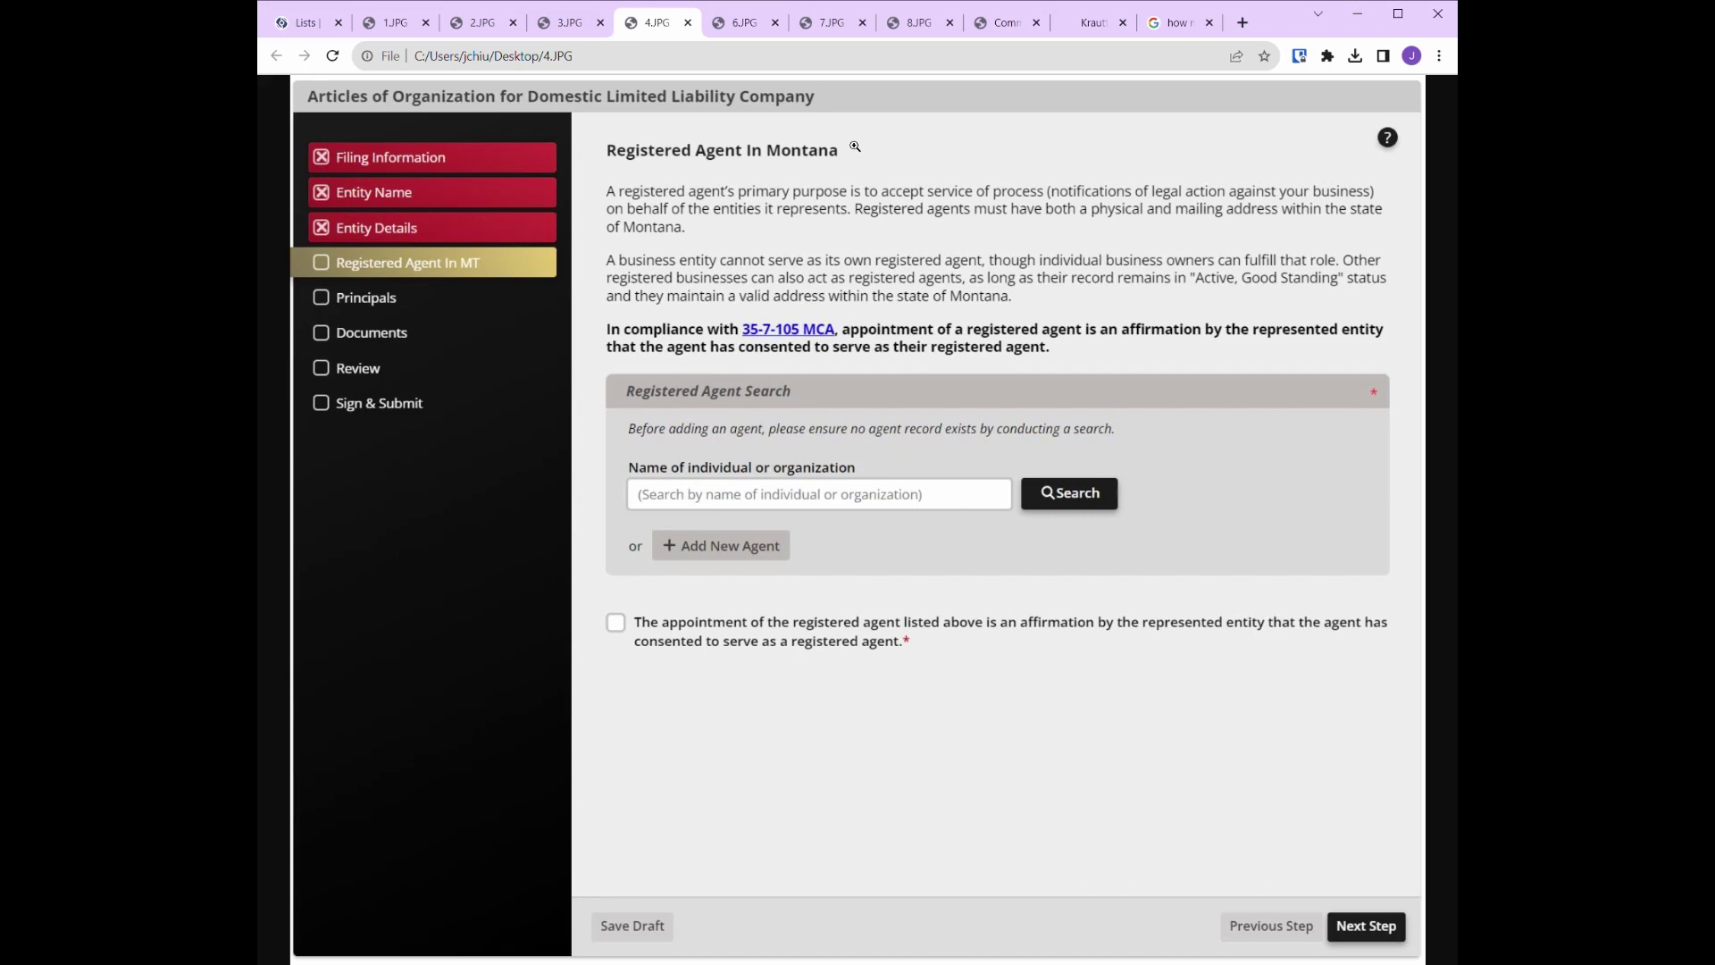
- Page through the form's Principals, Documents and Review pages
{"action": "left_click", "coordinate": [743, 24]}
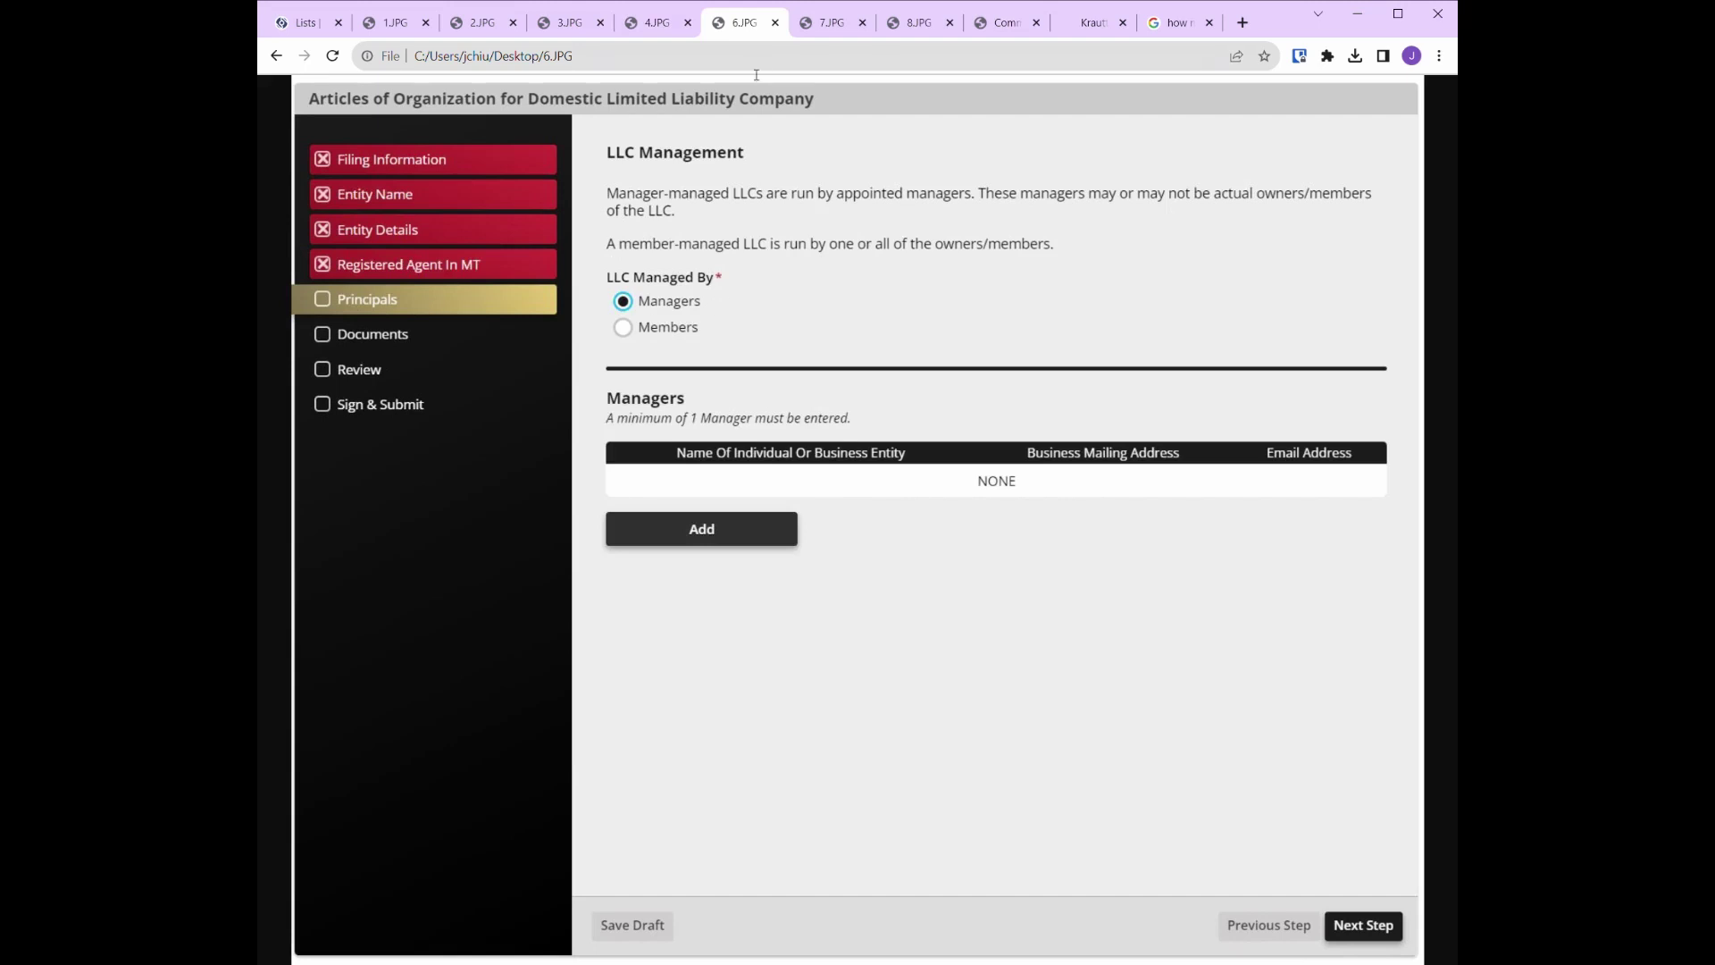
{"action": "left_click", "coordinate": [828, 32]}
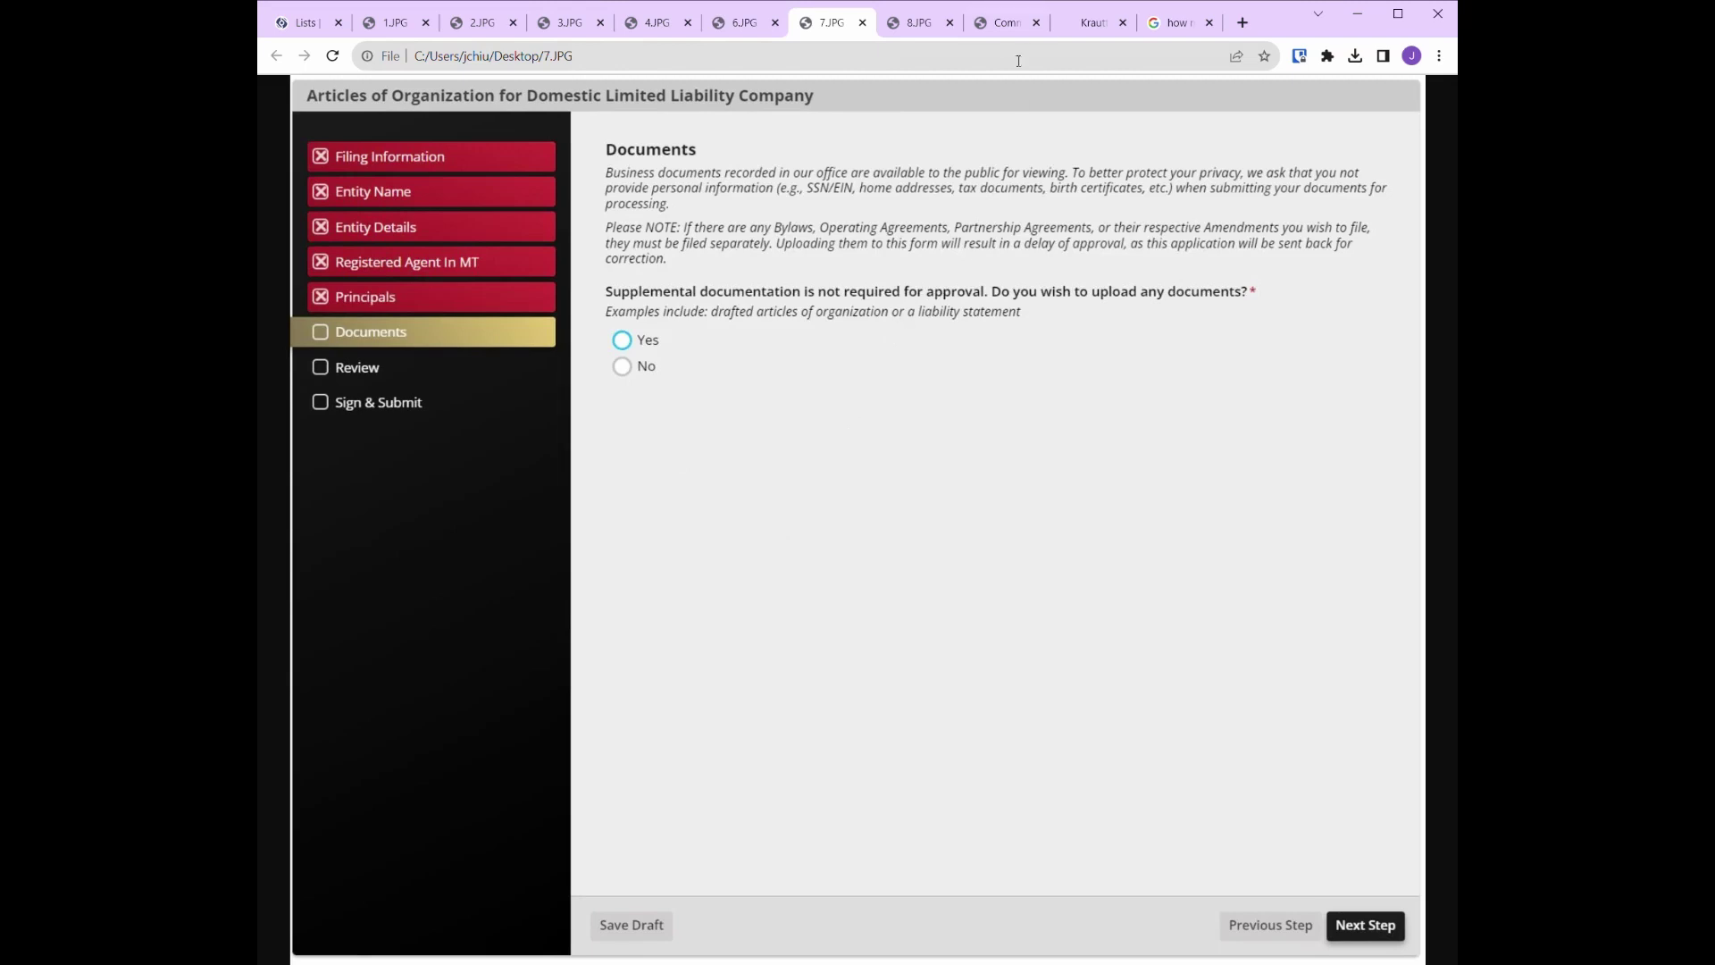
{"action": "left_click", "coordinate": [923, 32]}
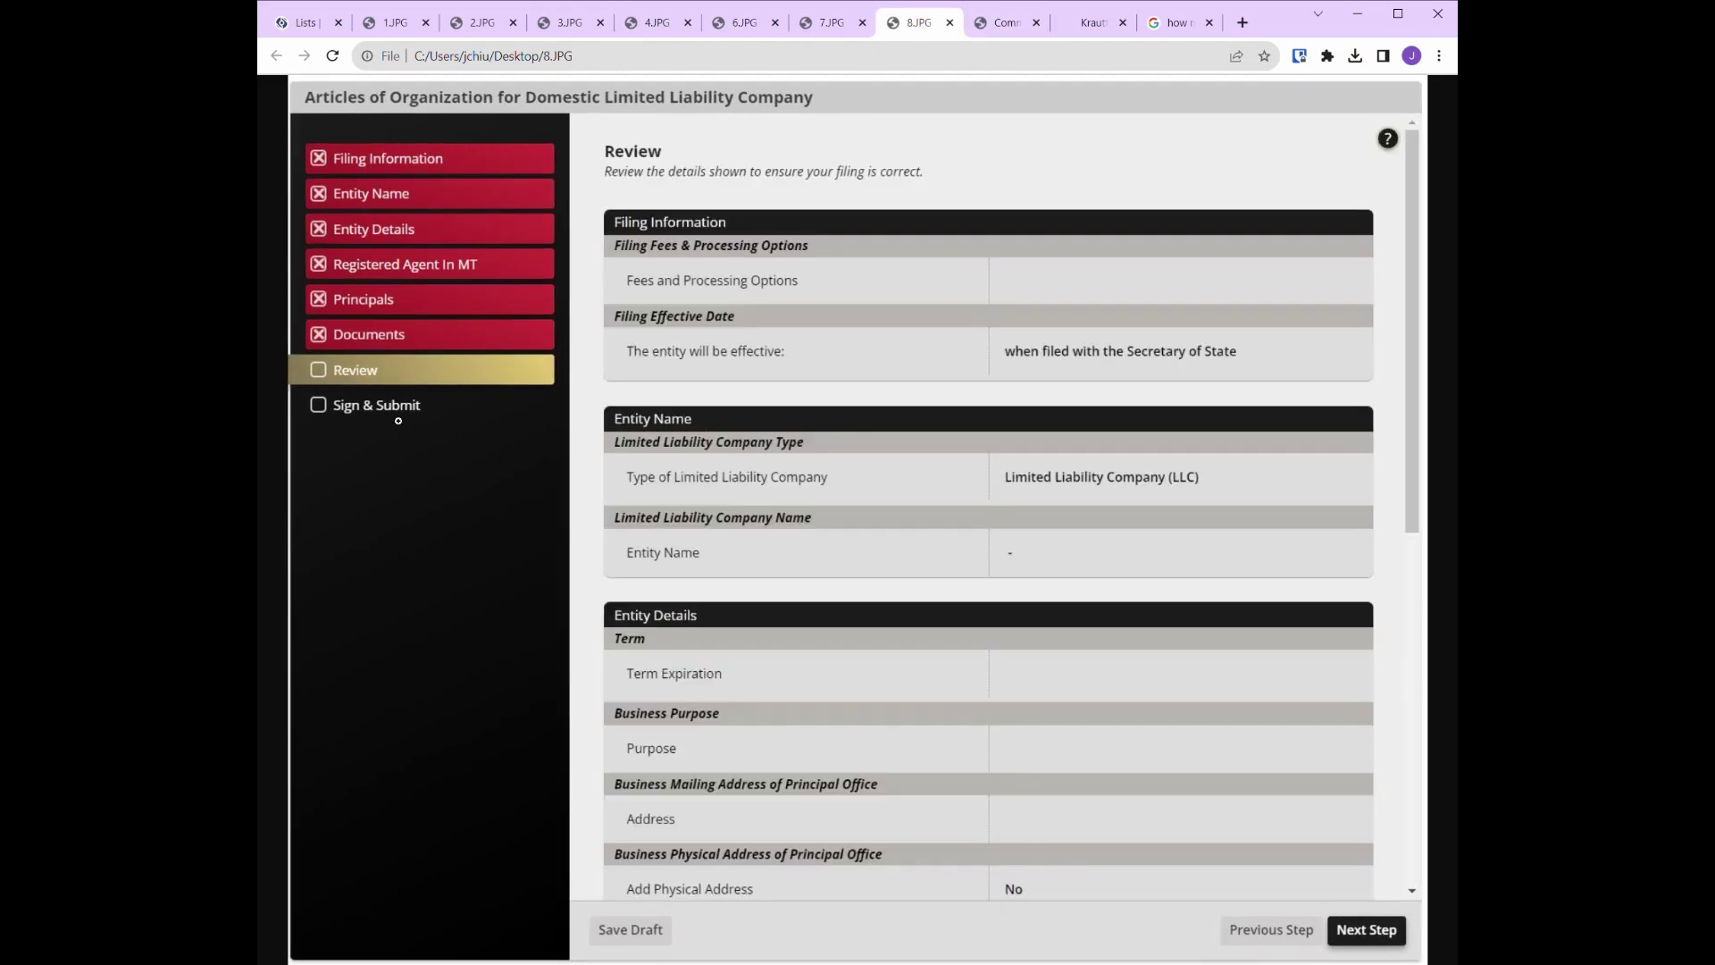
- Reopen the Commercial Registered Agents List PDF and scroll back up through its entries
{"action": "left_click", "coordinate": [998, 25]}
{"action": "scroll", "coordinate": [990, 534], "scroll_direction": "up", "scroll_amount": 4}
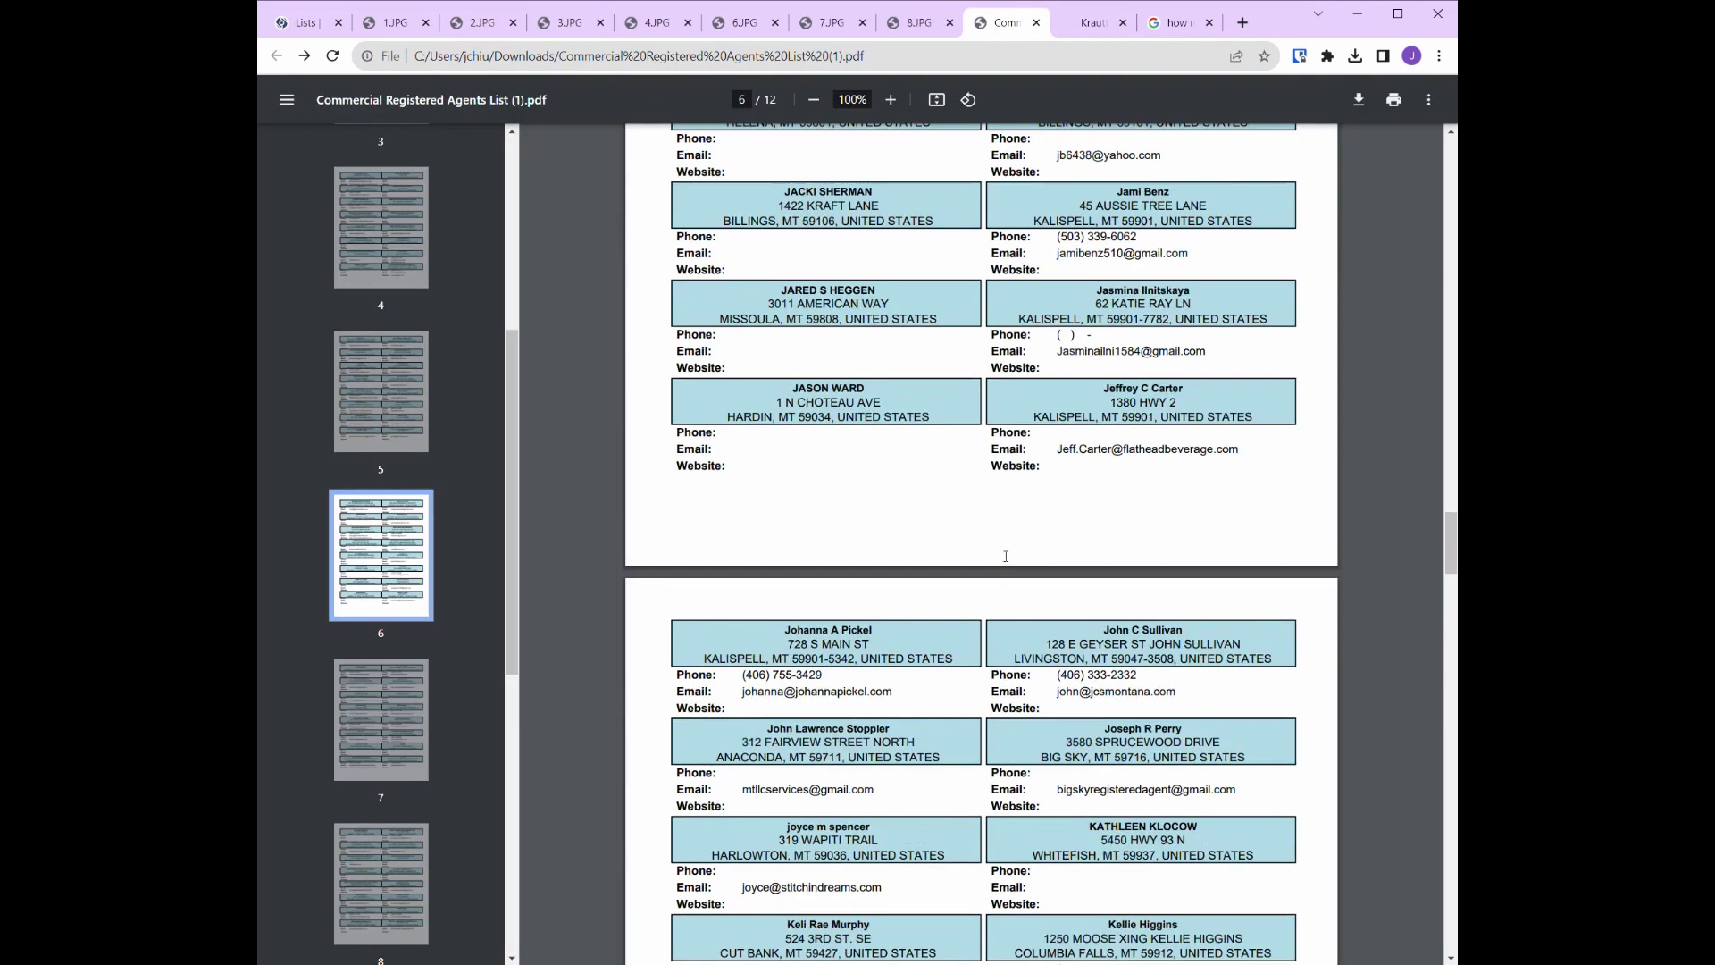
{"action": "scroll", "coordinate": [991, 540], "scroll_direction": "up", "scroll_amount": 7}
{"action": "scroll", "coordinate": [1002, 557], "scroll_direction": "up", "scroll_amount": 1}
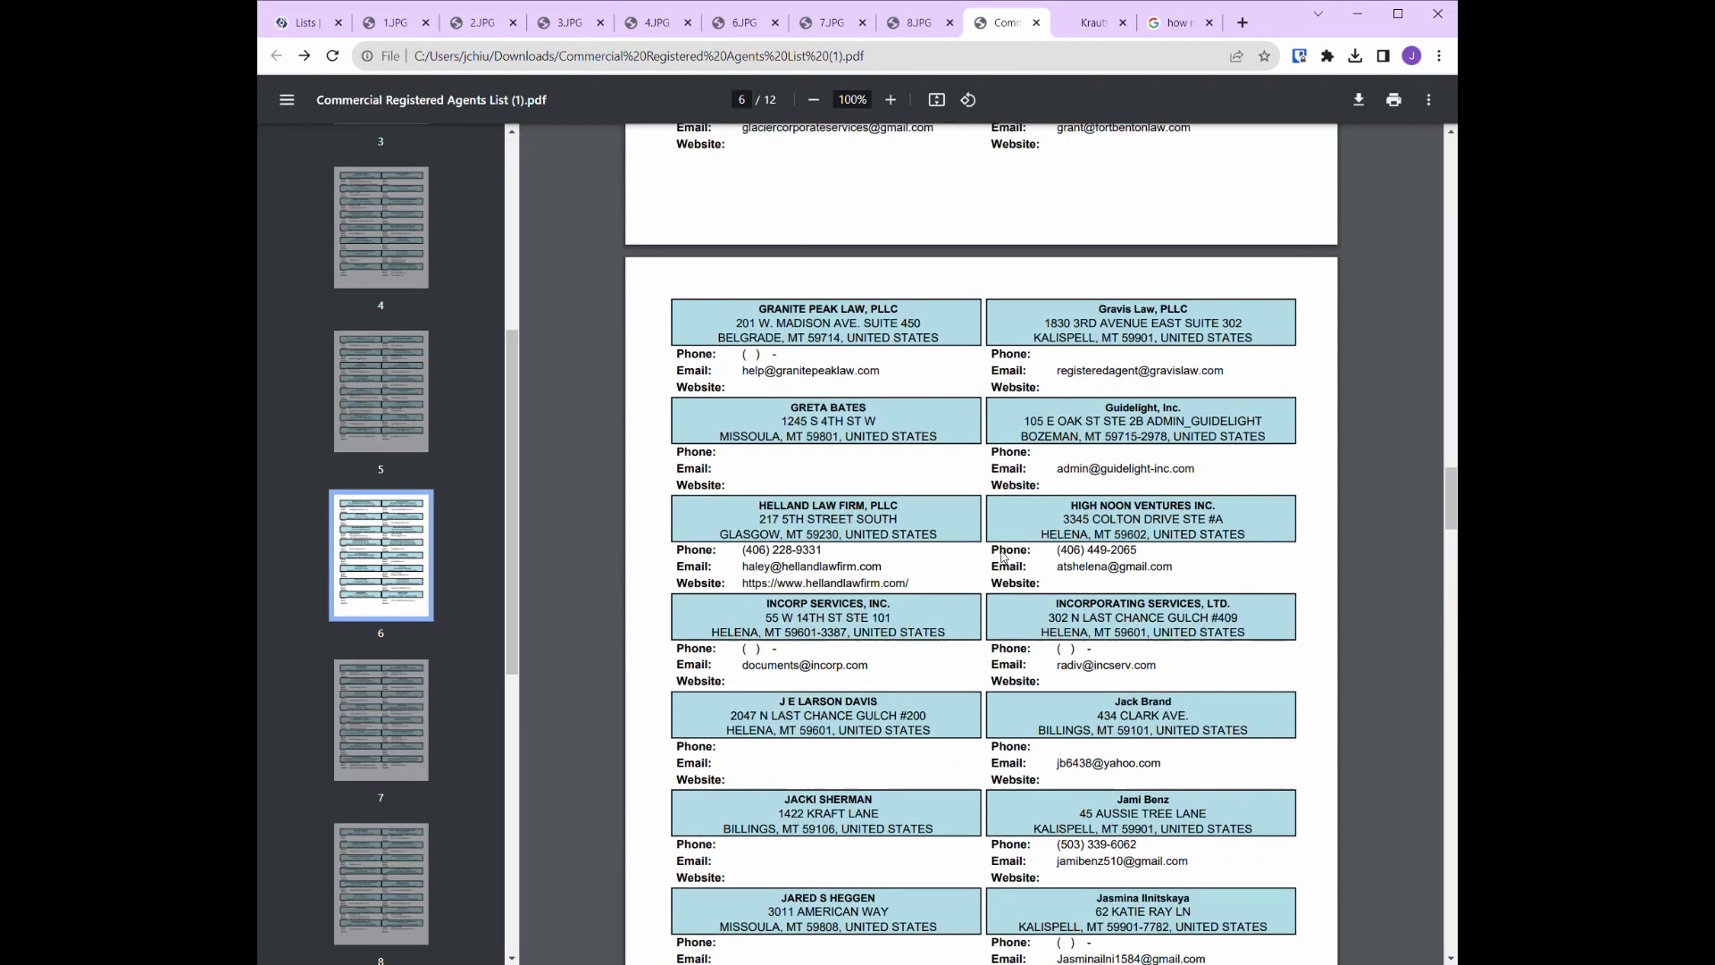
{"action": "scroll", "coordinate": [1003, 557], "scroll_direction": "up", "scroll_amount": 4}
{"action": "scroll", "coordinate": [1003, 557], "scroll_direction": "up", "scroll_amount": 4}
{"action": "scroll", "coordinate": [1003, 558], "scroll_direction": "up", "scroll_amount": 2}
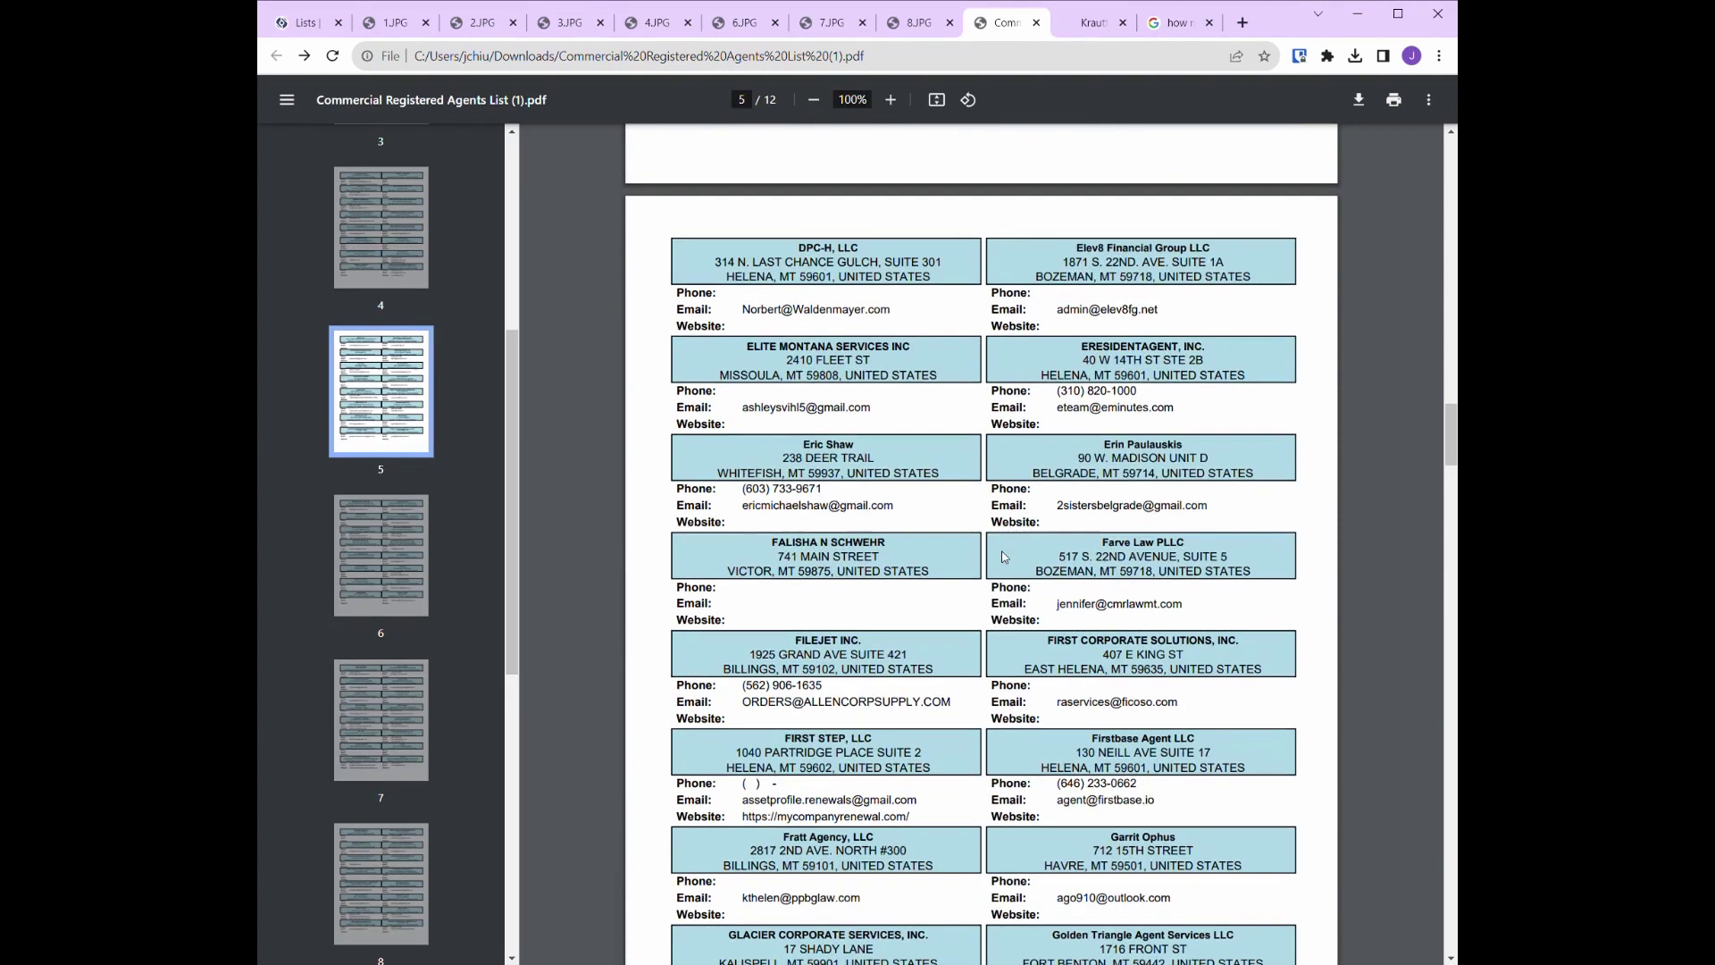
{"action": "scroll", "coordinate": [1002, 556], "scroll_direction": "up", "scroll_amount": 5}
{"action": "scroll", "coordinate": [1002, 556], "scroll_direction": "up", "scroll_amount": 5}
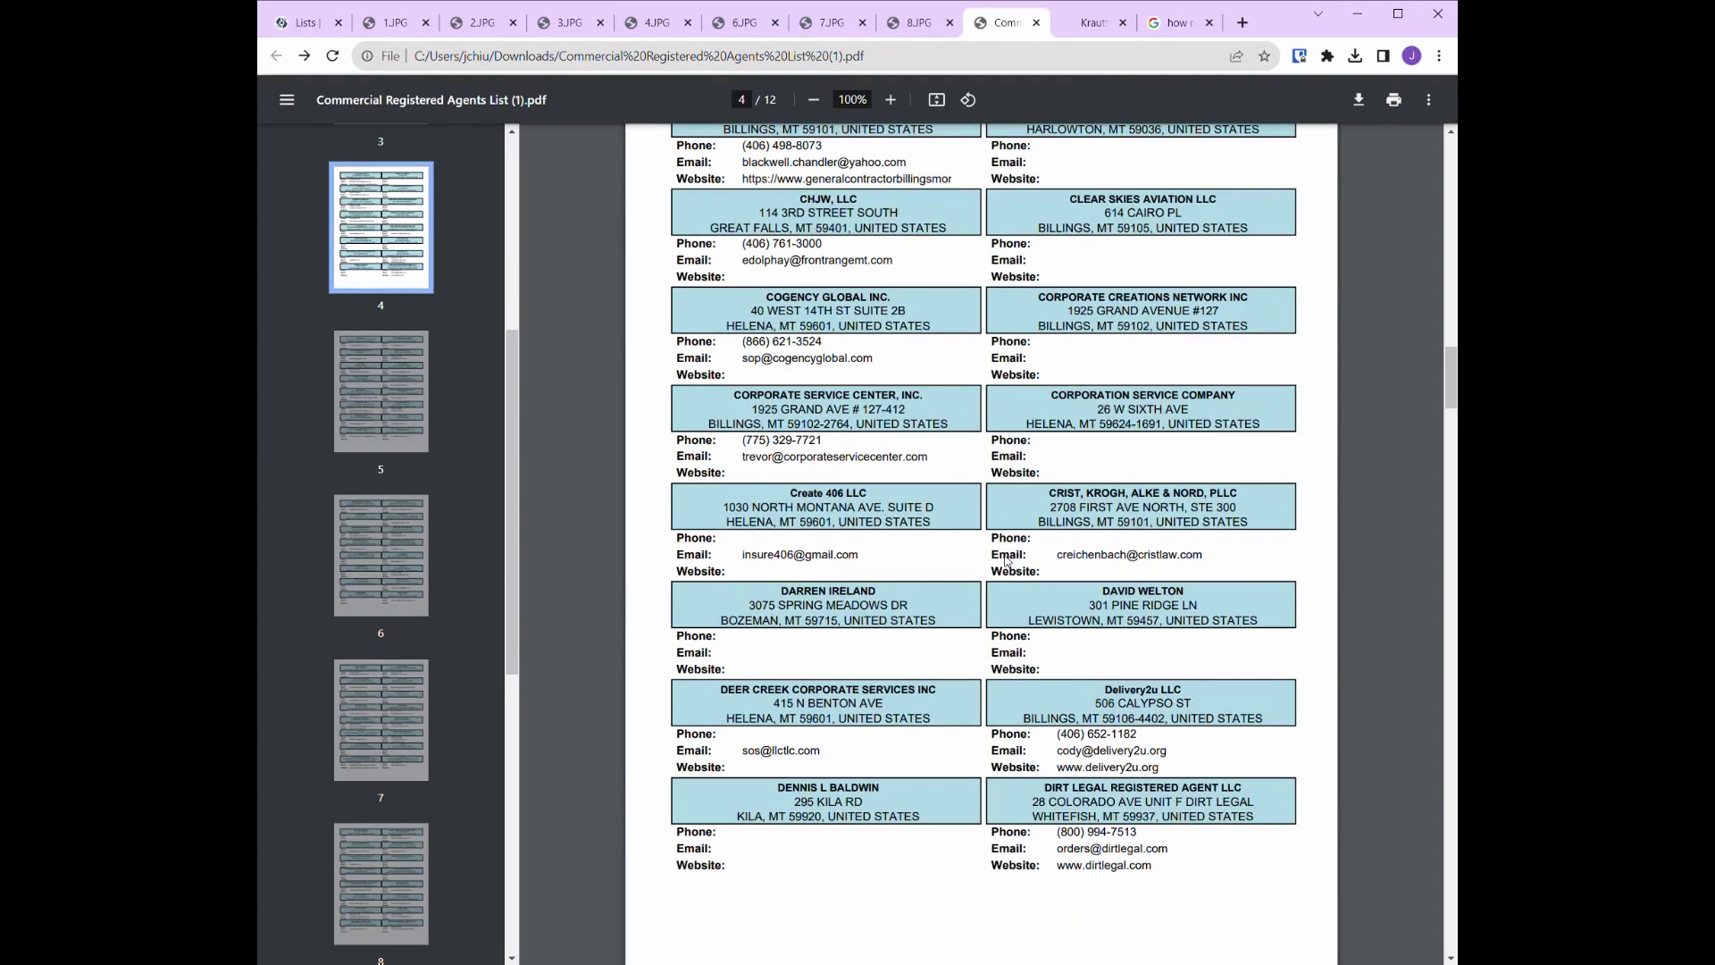
{"action": "scroll", "coordinate": [1012, 564], "scroll_direction": "up", "scroll_amount": 1}
{"action": "scroll", "coordinate": [1012, 564], "scroll_direction": "up", "scroll_amount": 1}
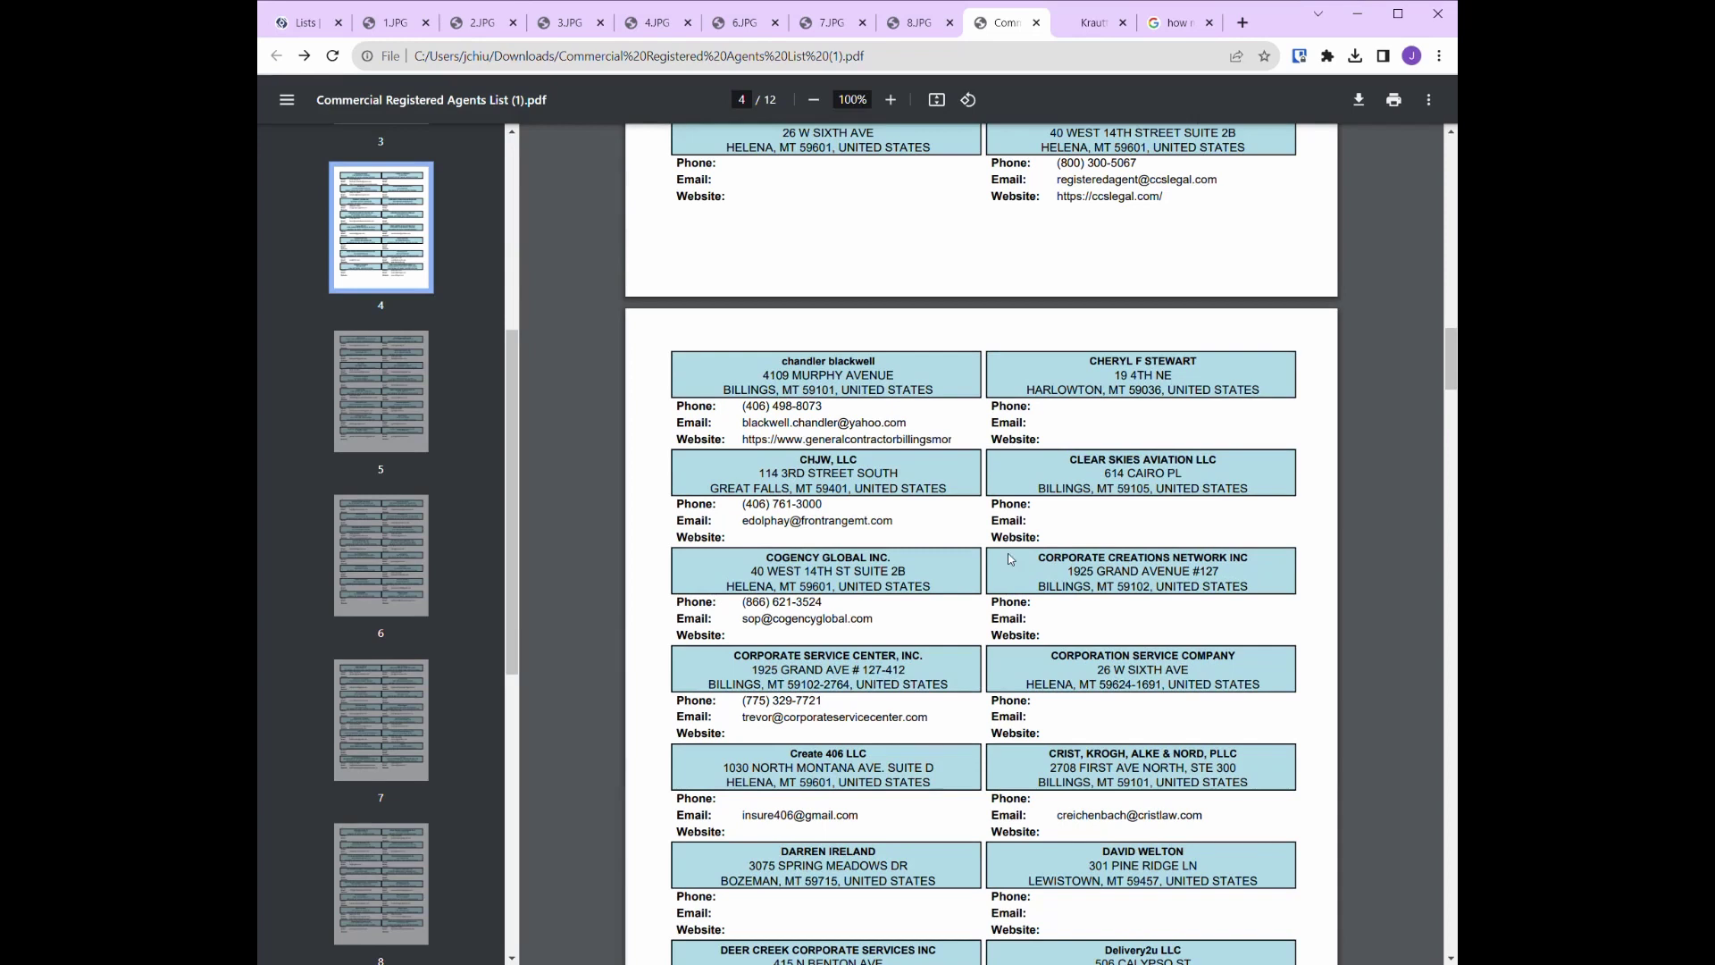
{"action": "scroll", "coordinate": [1008, 552], "scroll_direction": "up", "scroll_amount": 5}
{"action": "scroll", "coordinate": [1009, 555], "scroll_direction": "up", "scroll_amount": 3}
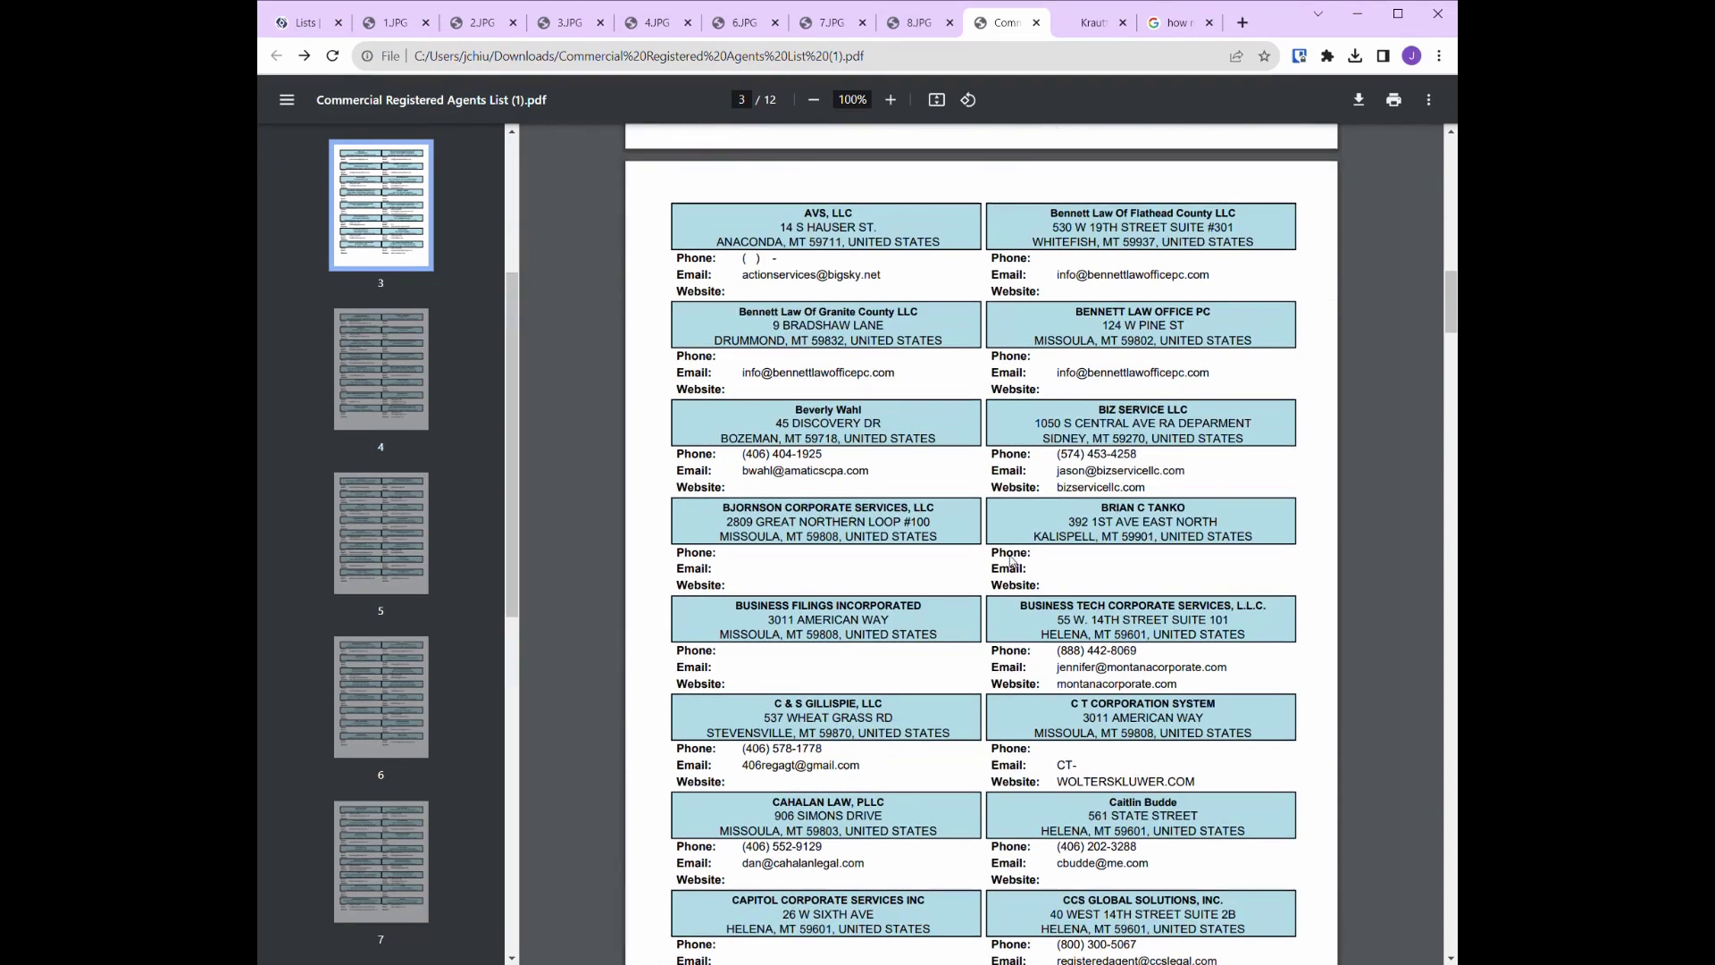
{"action": "scroll", "coordinate": [1016, 562], "scroll_direction": "up", "scroll_amount": 1}
{"action": "scroll", "coordinate": [1063, 406], "scroll_direction": "up", "scroll_amount": 2}
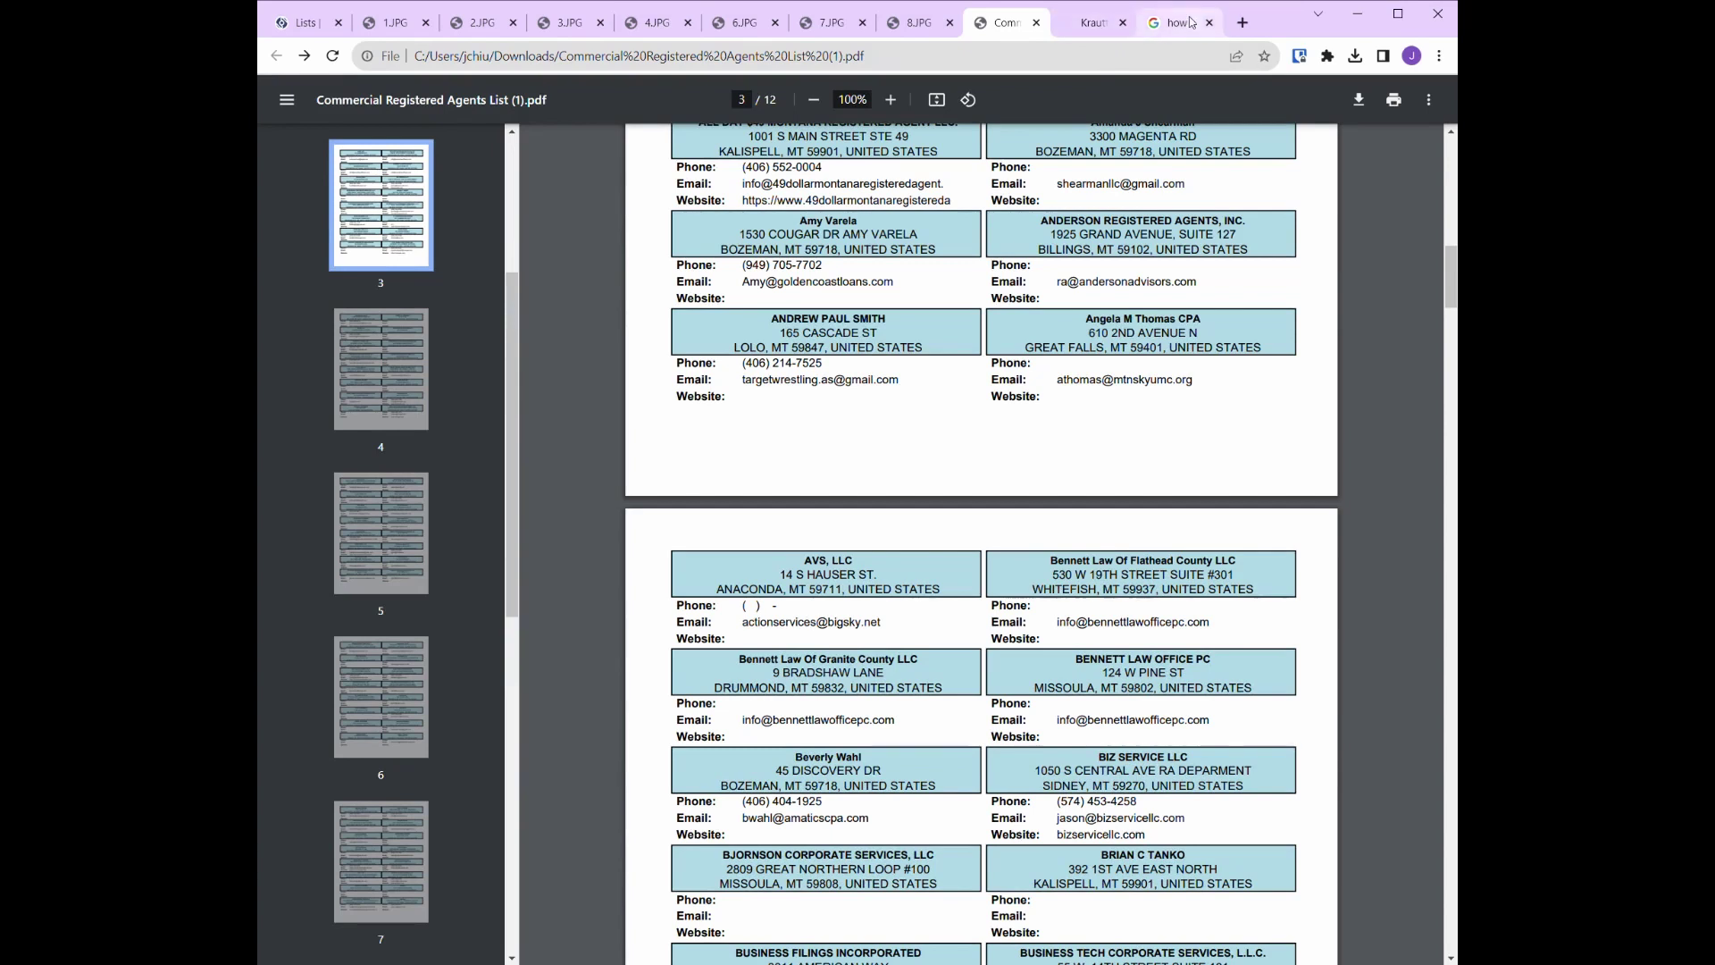
- Scroll down through the commercial agent entries on pages 3 to 5
{"action": "scroll", "coordinate": [919, 564], "scroll_direction": "down", "scroll_amount": 4}
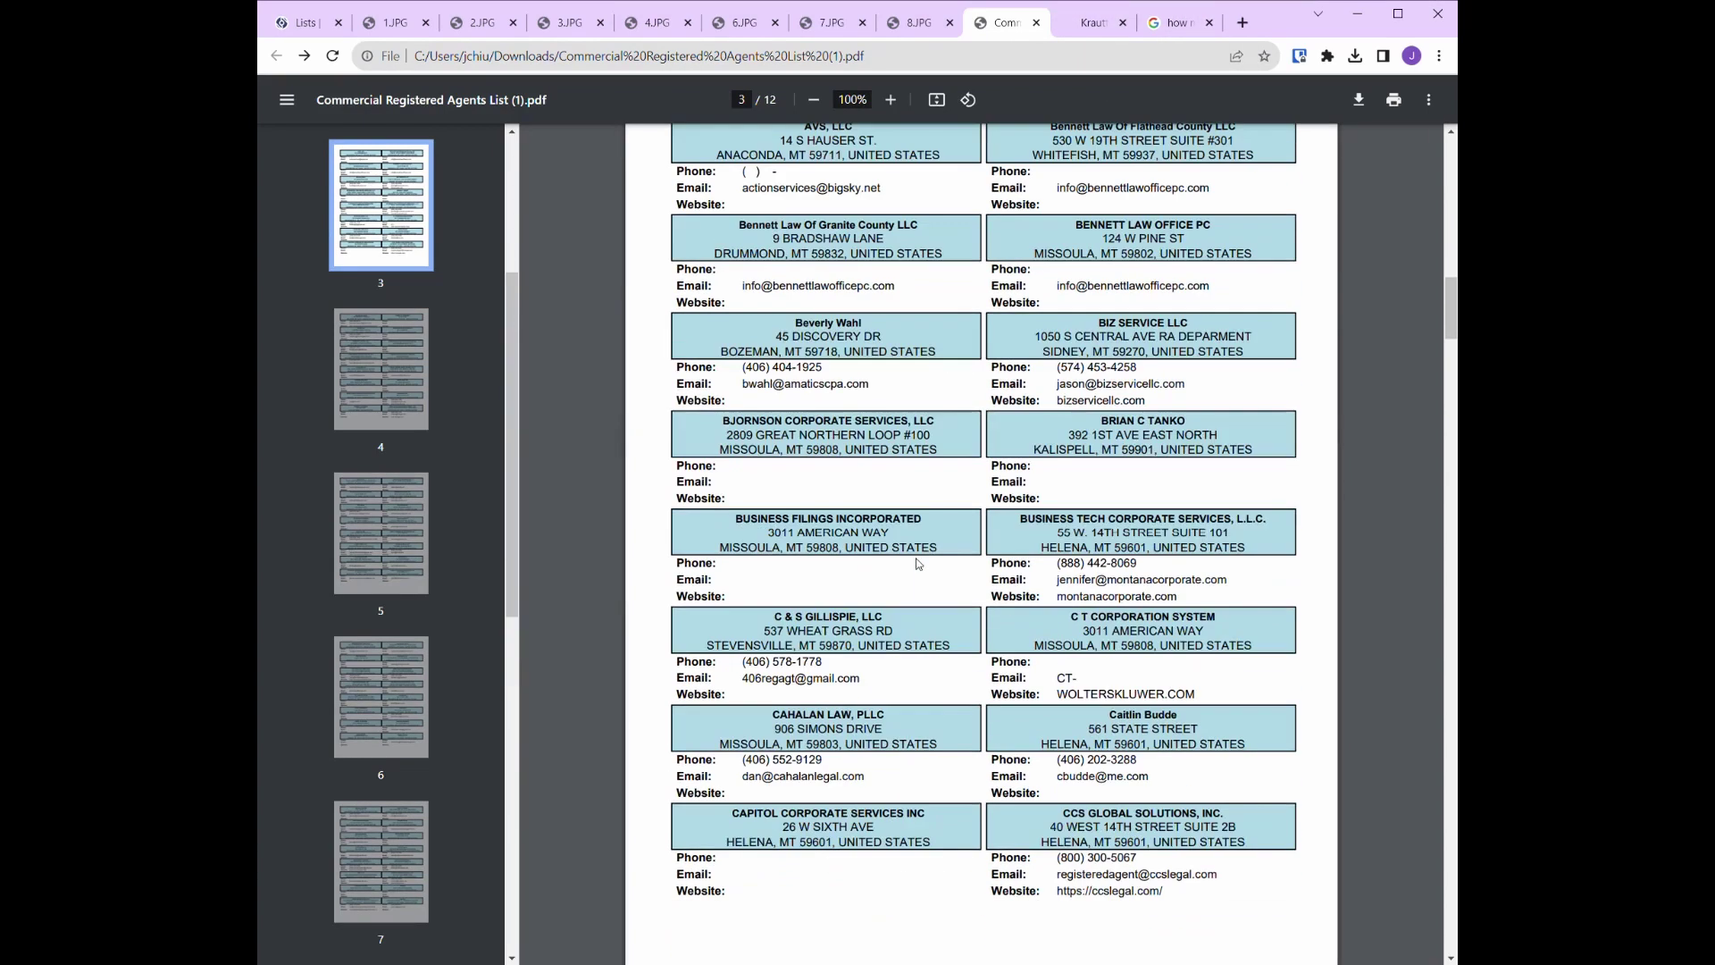
{"action": "scroll", "coordinate": [919, 564], "scroll_direction": "down", "scroll_amount": 2}
{"action": "scroll", "coordinate": [923, 564], "scroll_direction": "down", "scroll_amount": 1}
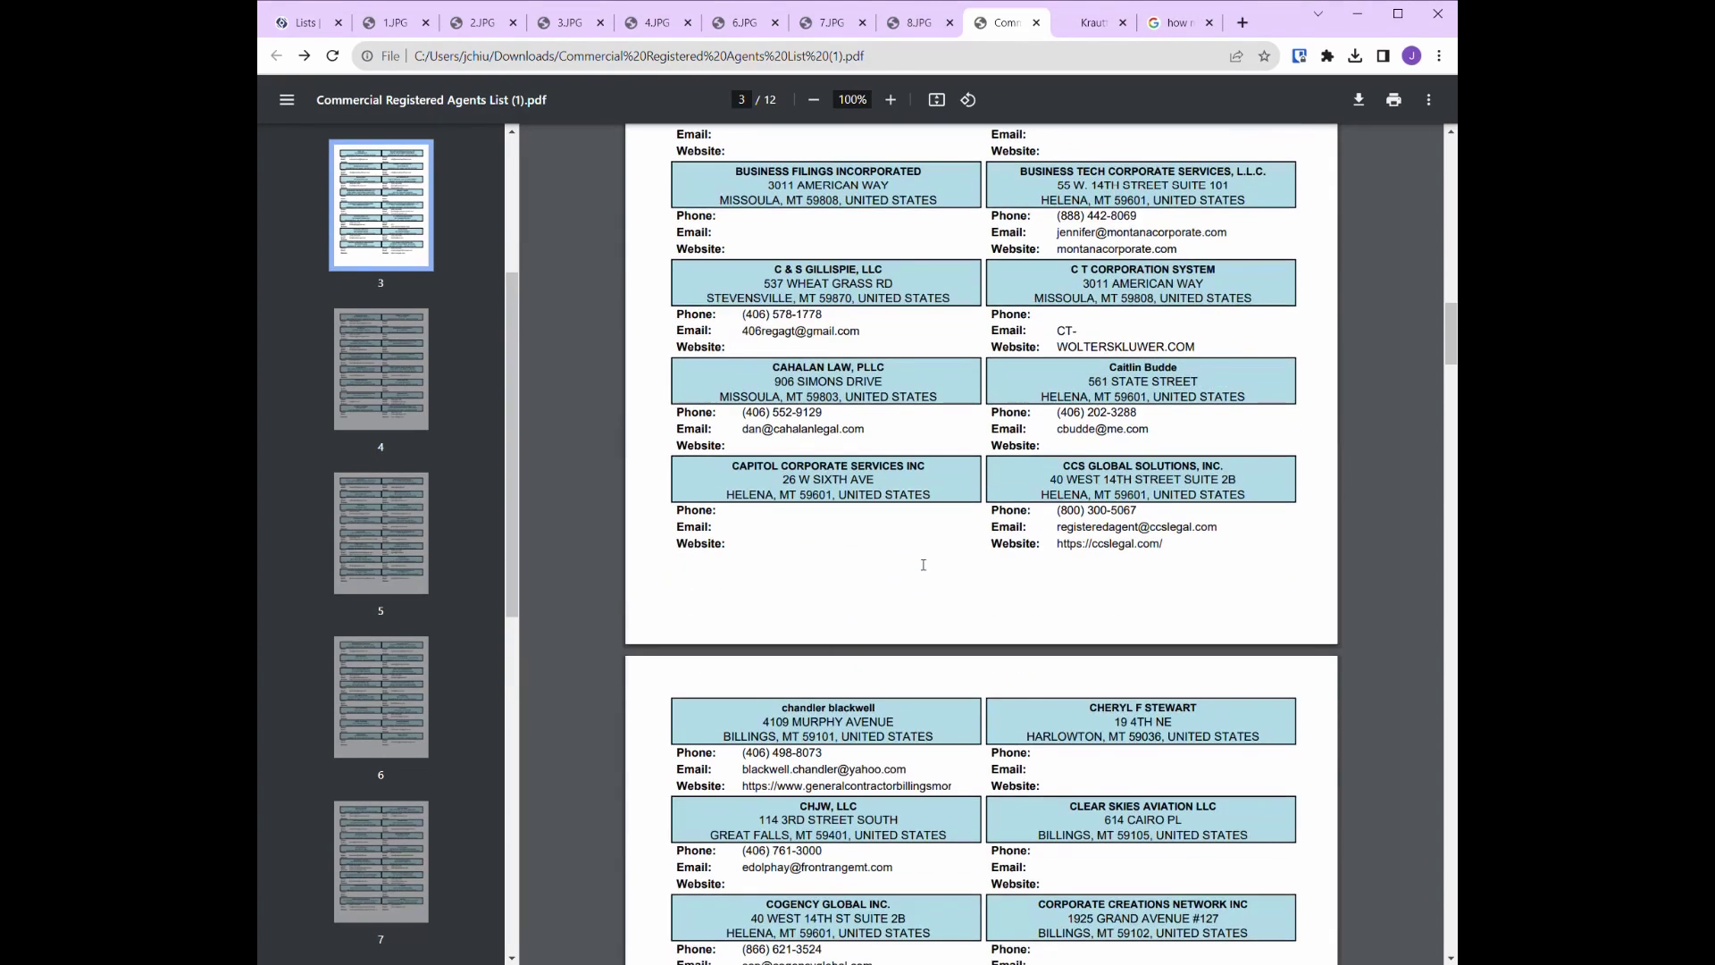
{"action": "scroll", "coordinate": [924, 565], "scroll_direction": "down", "scroll_amount": 4}
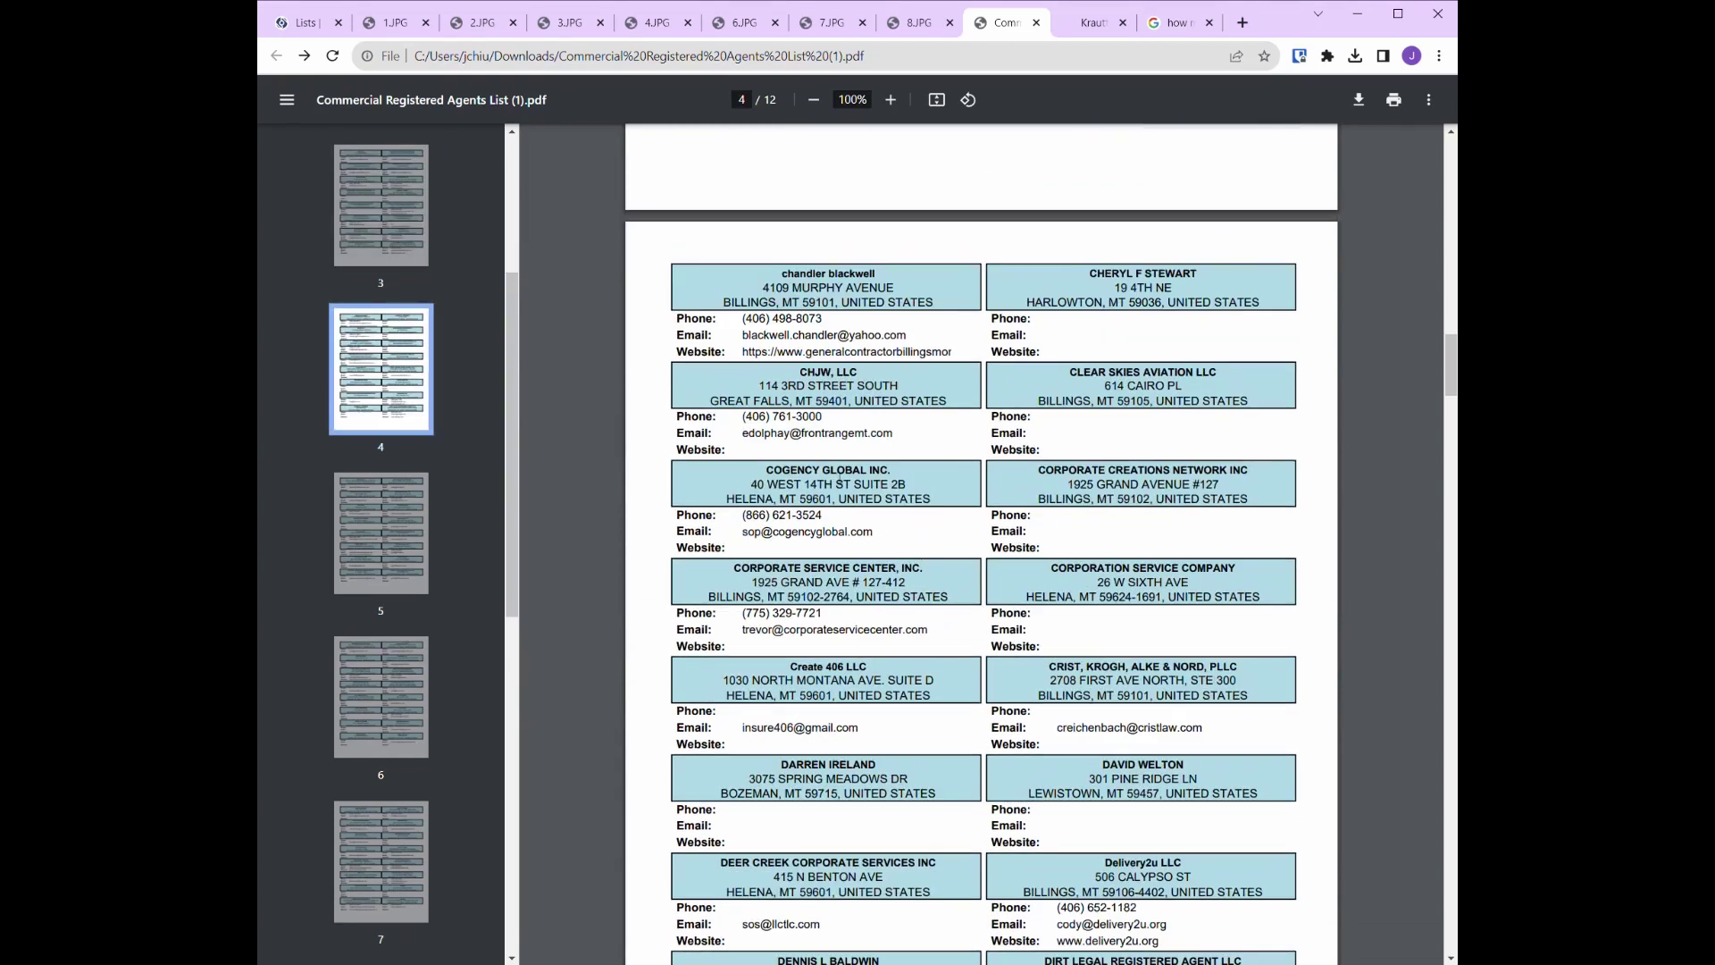
{"action": "scroll", "coordinate": [975, 694], "scroll_direction": "down", "scroll_amount": 3}
{"action": "scroll", "coordinate": [983, 726], "scroll_direction": "down", "scroll_amount": 3}
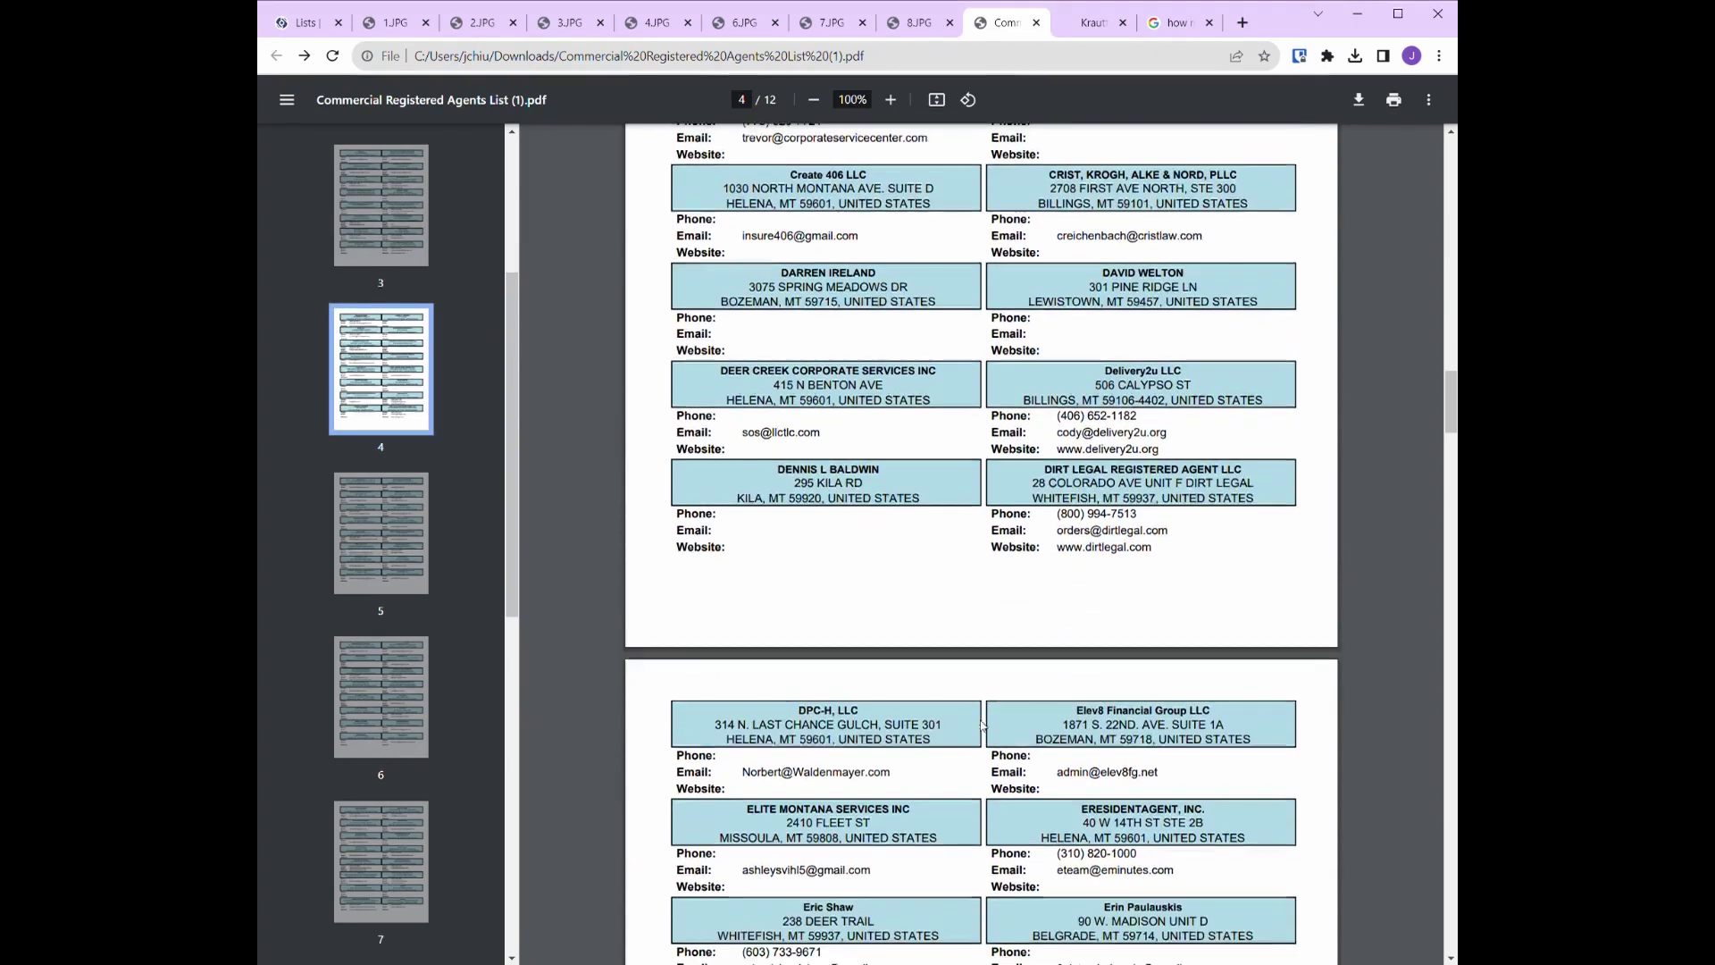
{"action": "scroll", "coordinate": [983, 722], "scroll_direction": "down", "scroll_amount": 3}
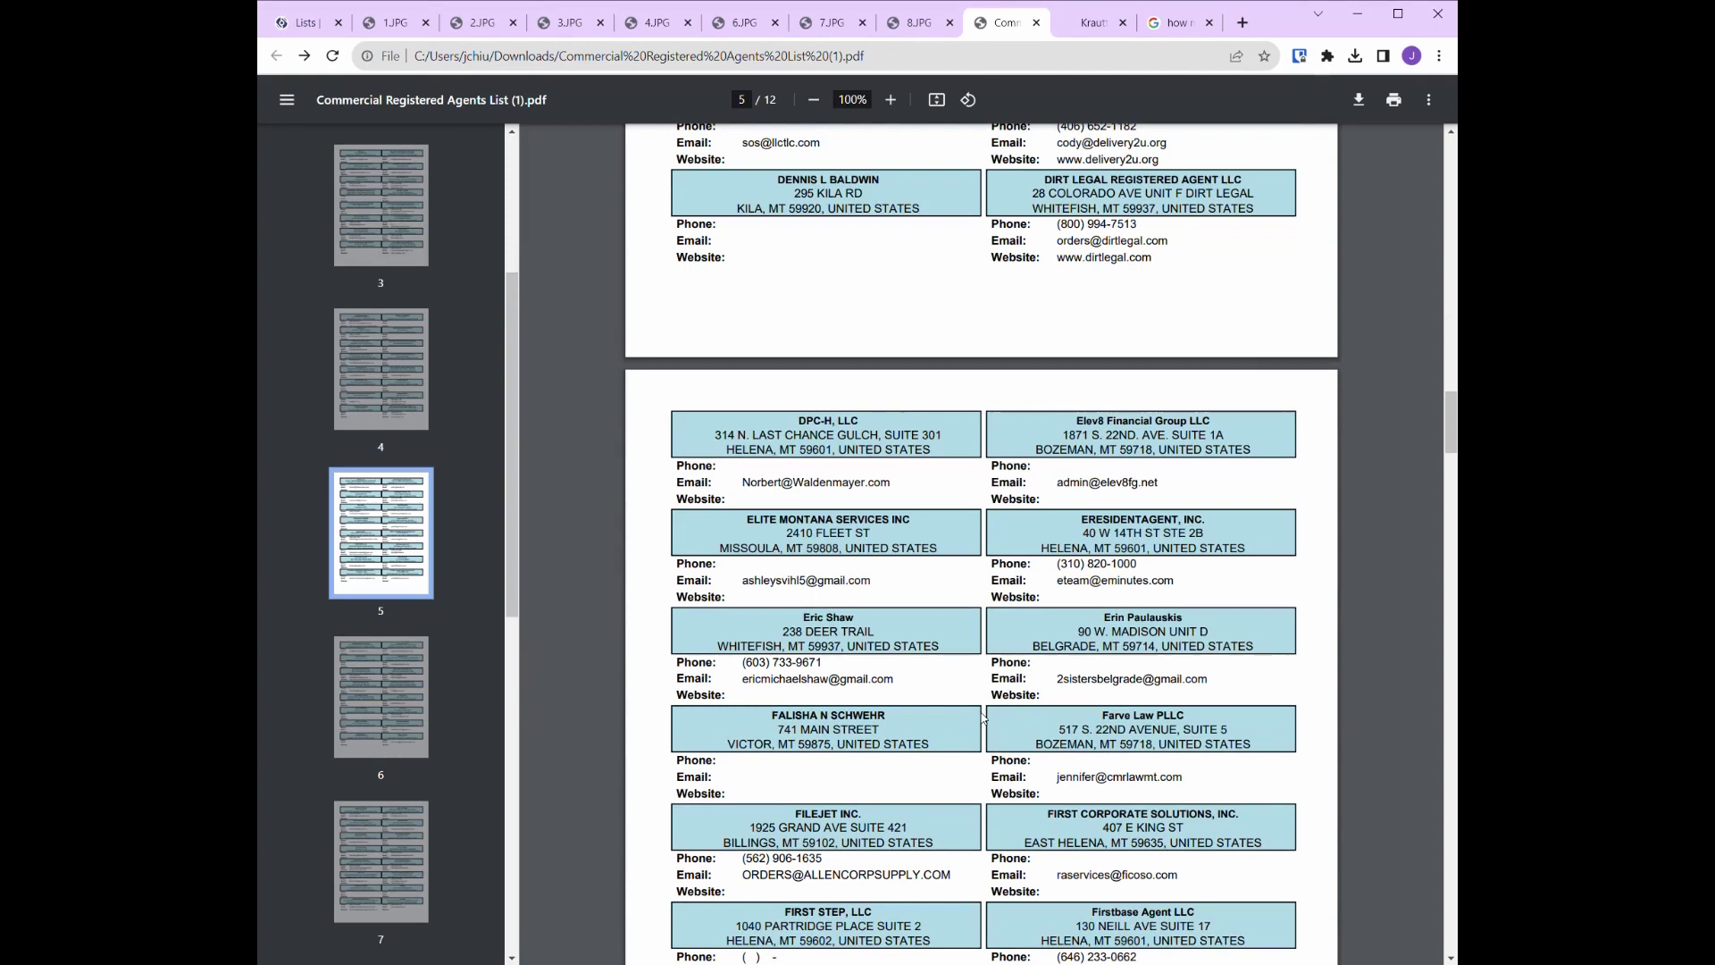
{"action": "scroll", "coordinate": [981, 710], "scroll_direction": "down", "scroll_amount": 3}
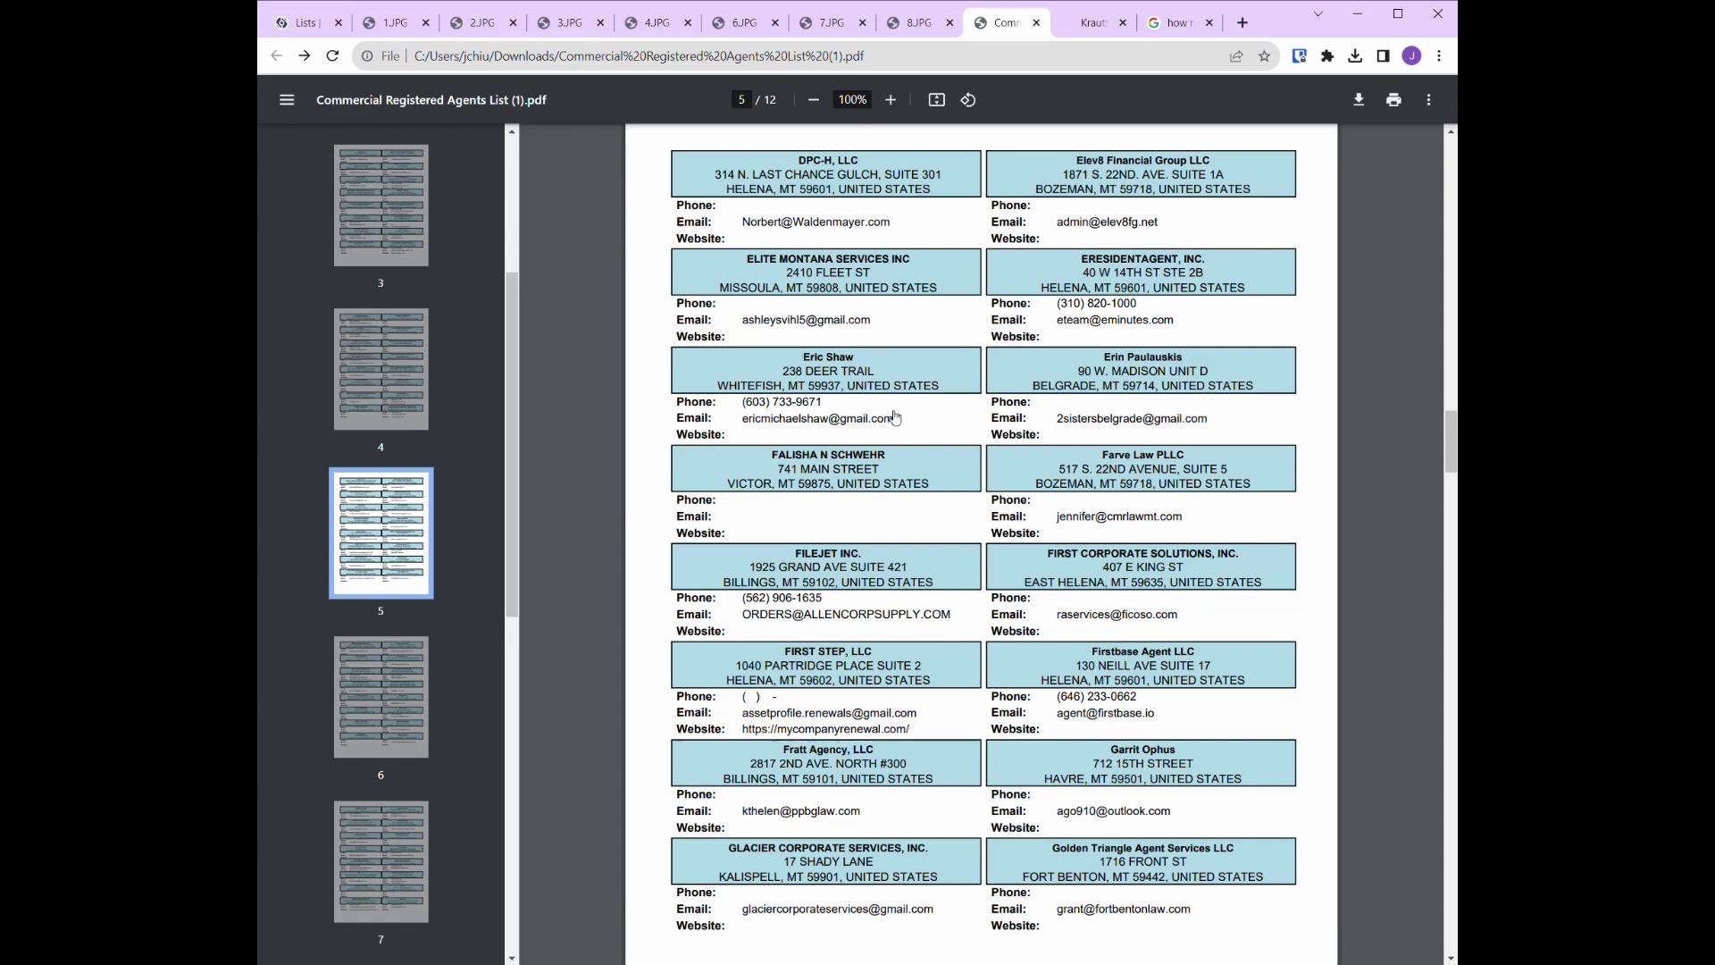
{"action": "scroll", "coordinate": [895, 417], "scroll_direction": "up", "scroll_amount": 3}
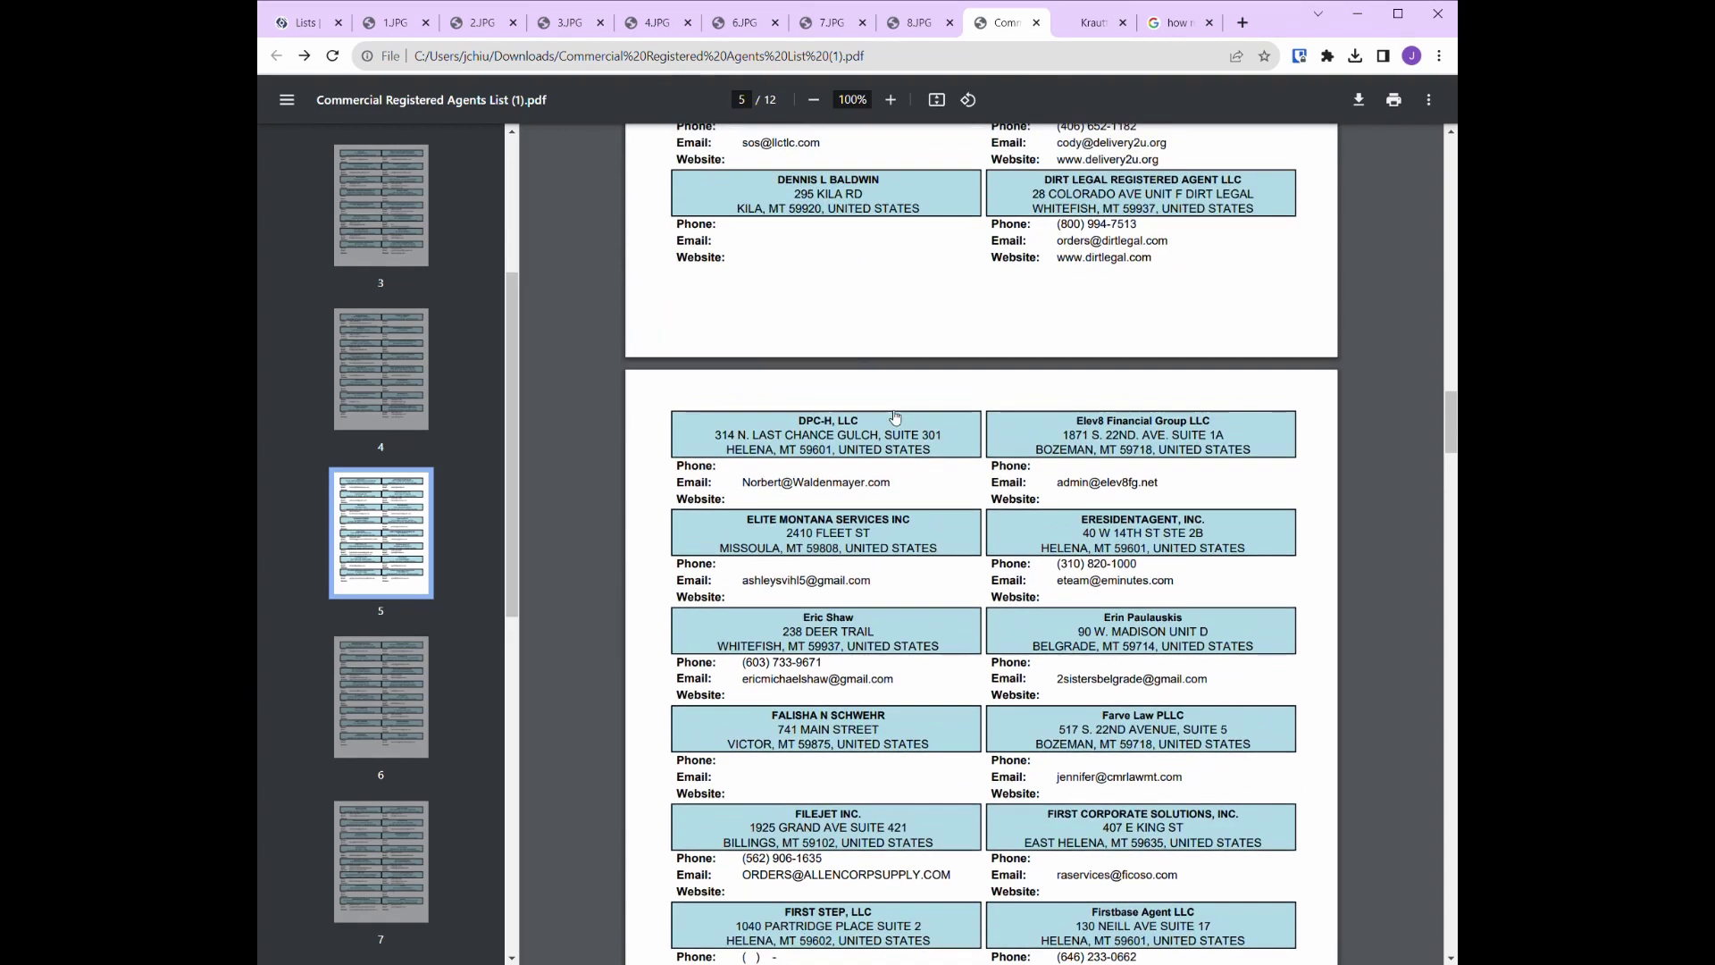
- From the Lists page, step through Filing Information, Entity Name and Entity Details to Registered Agent In Montana
{"action": "left_click", "coordinate": [308, 24]}
{"action": "left_click", "coordinate": [400, 23]}
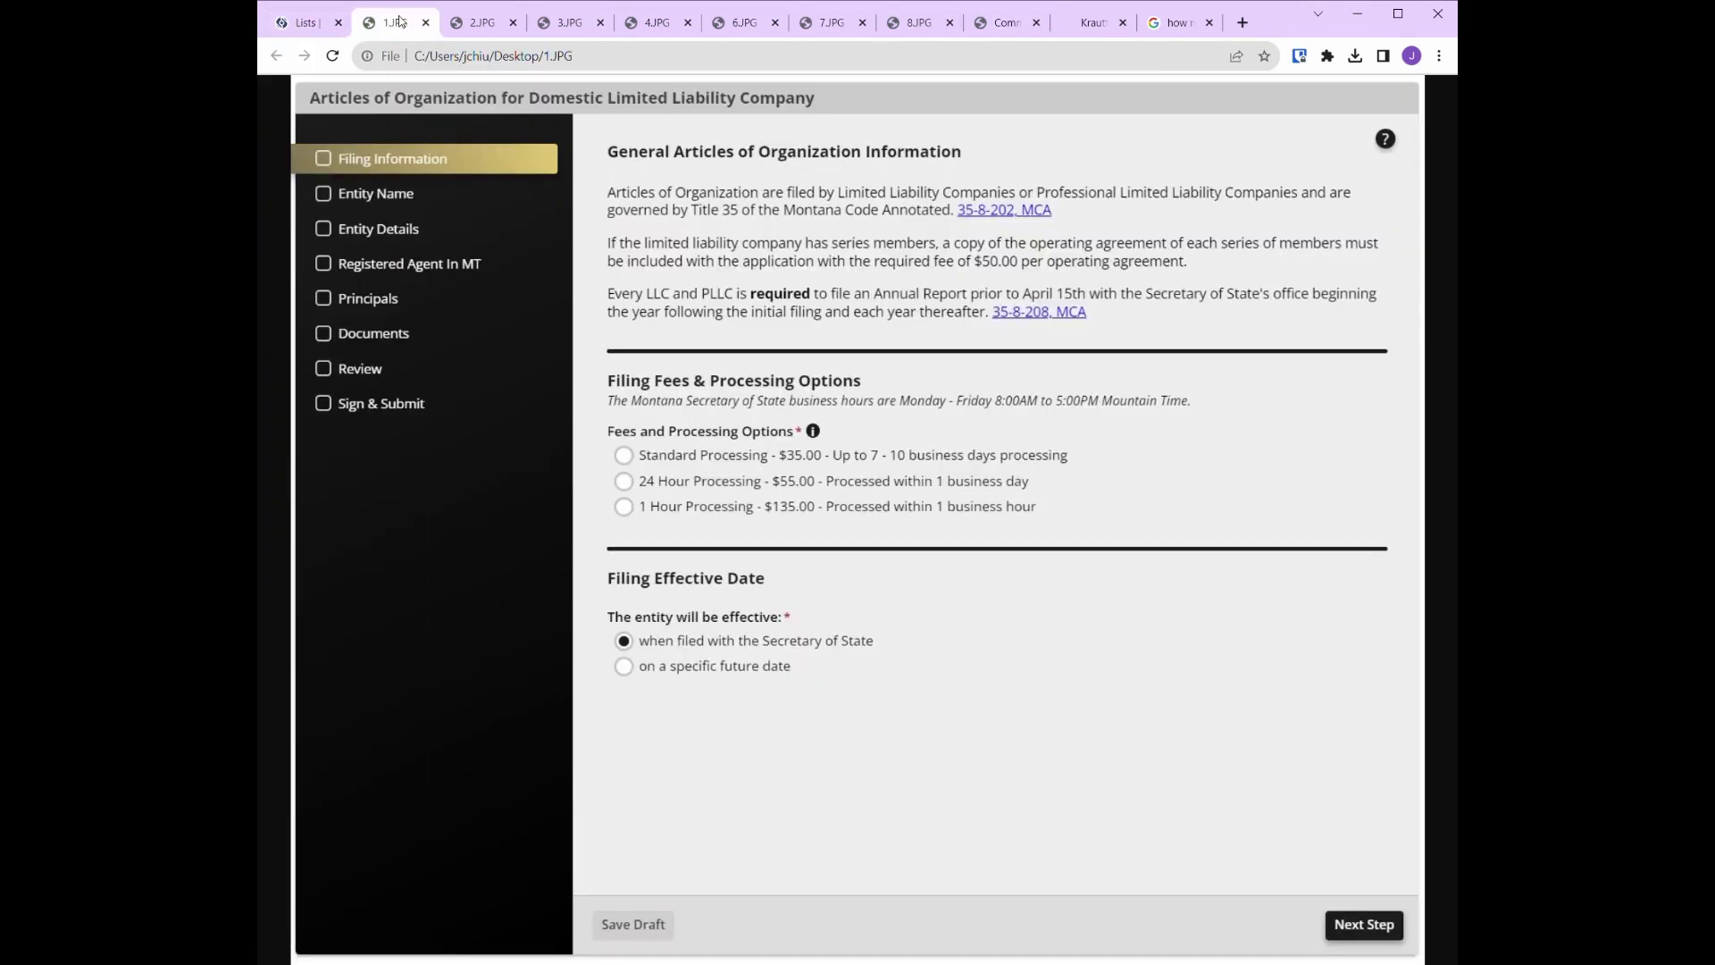
{"action": "left_click", "coordinate": [482, 22]}
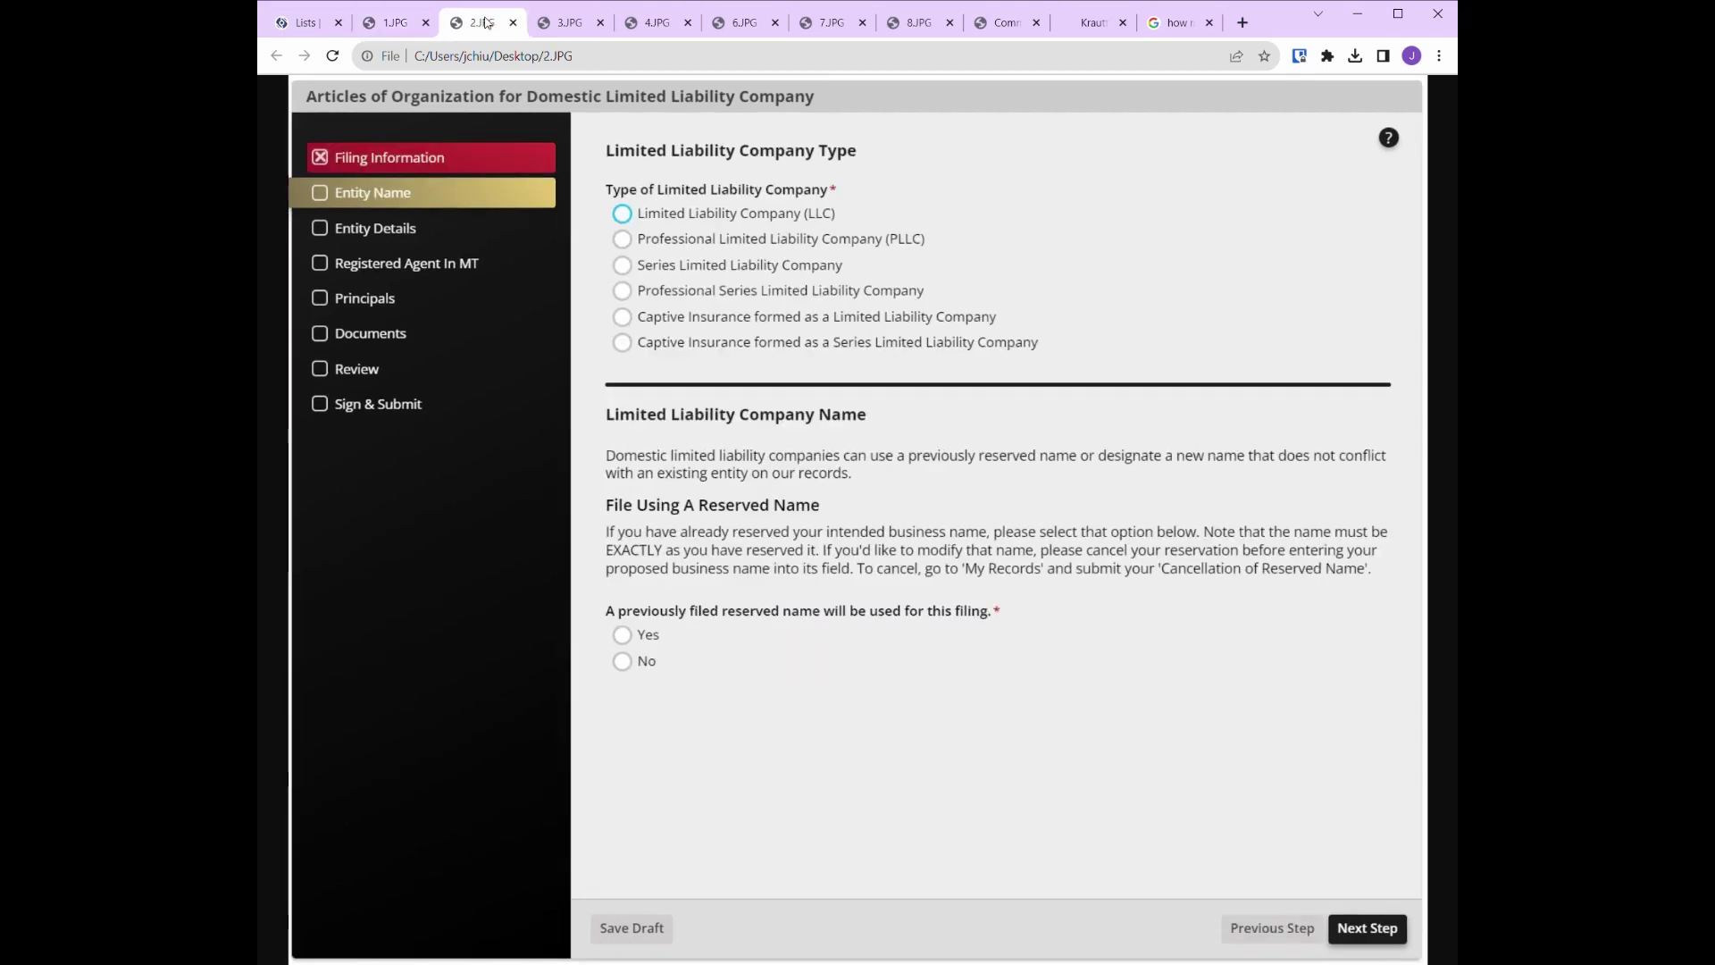
{"action": "left_click", "coordinate": [568, 31]}
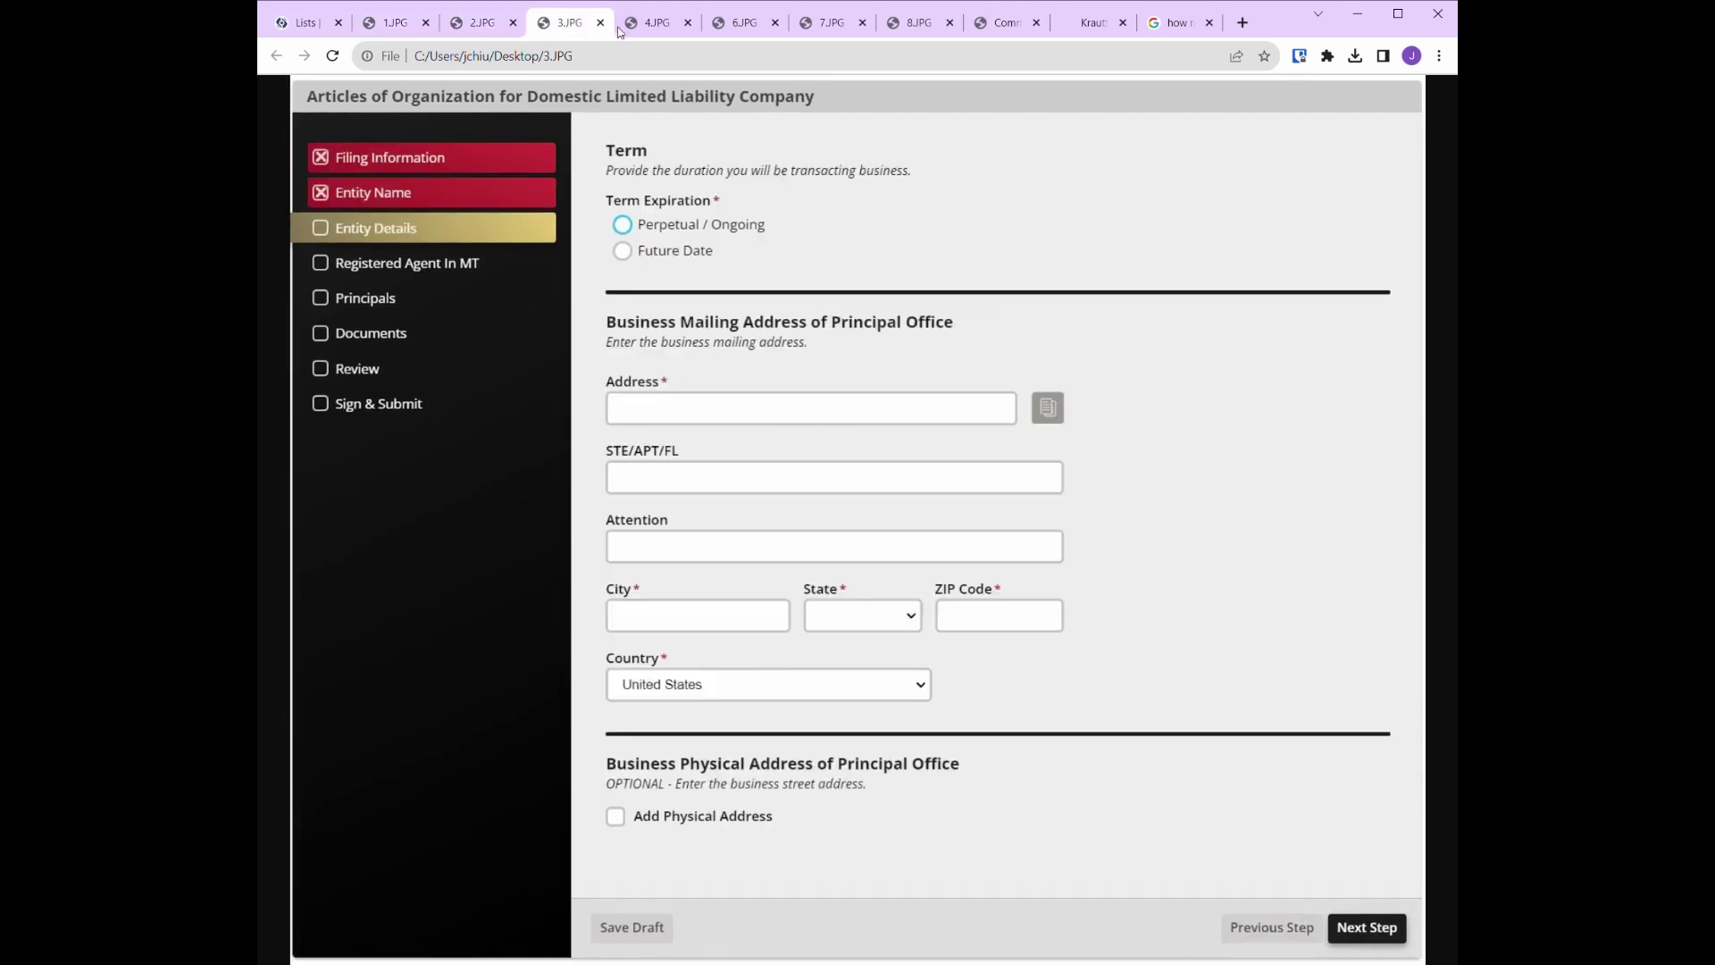
{"action": "left_click", "coordinate": [654, 30]}
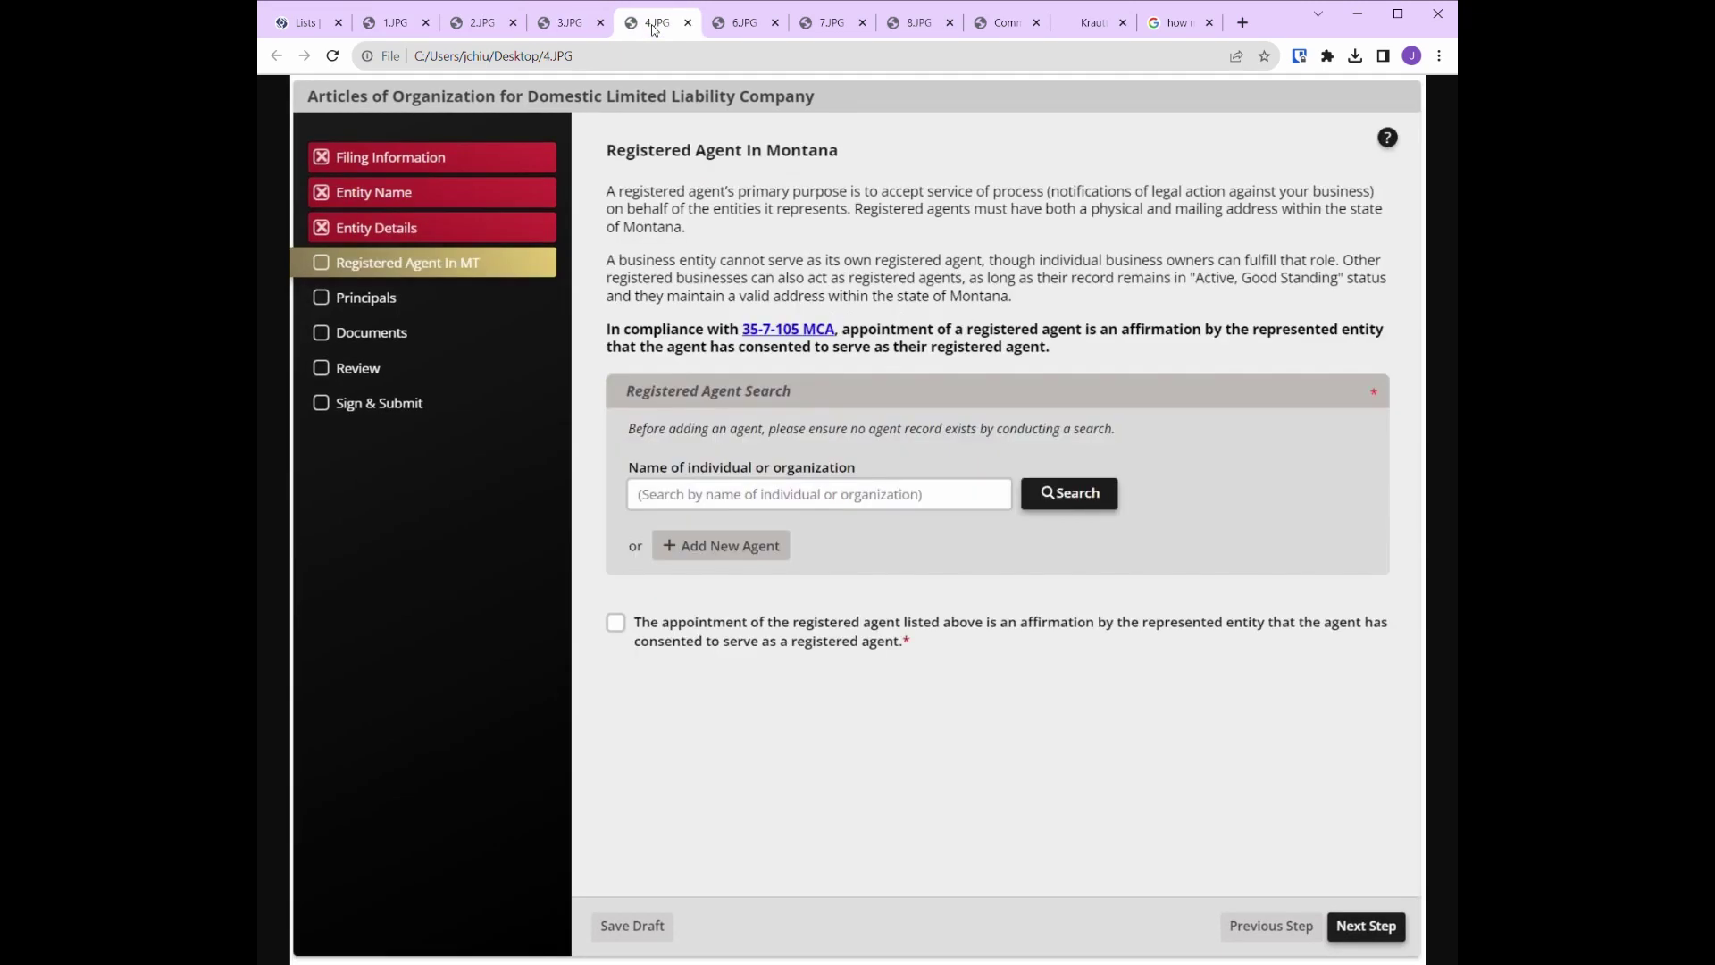